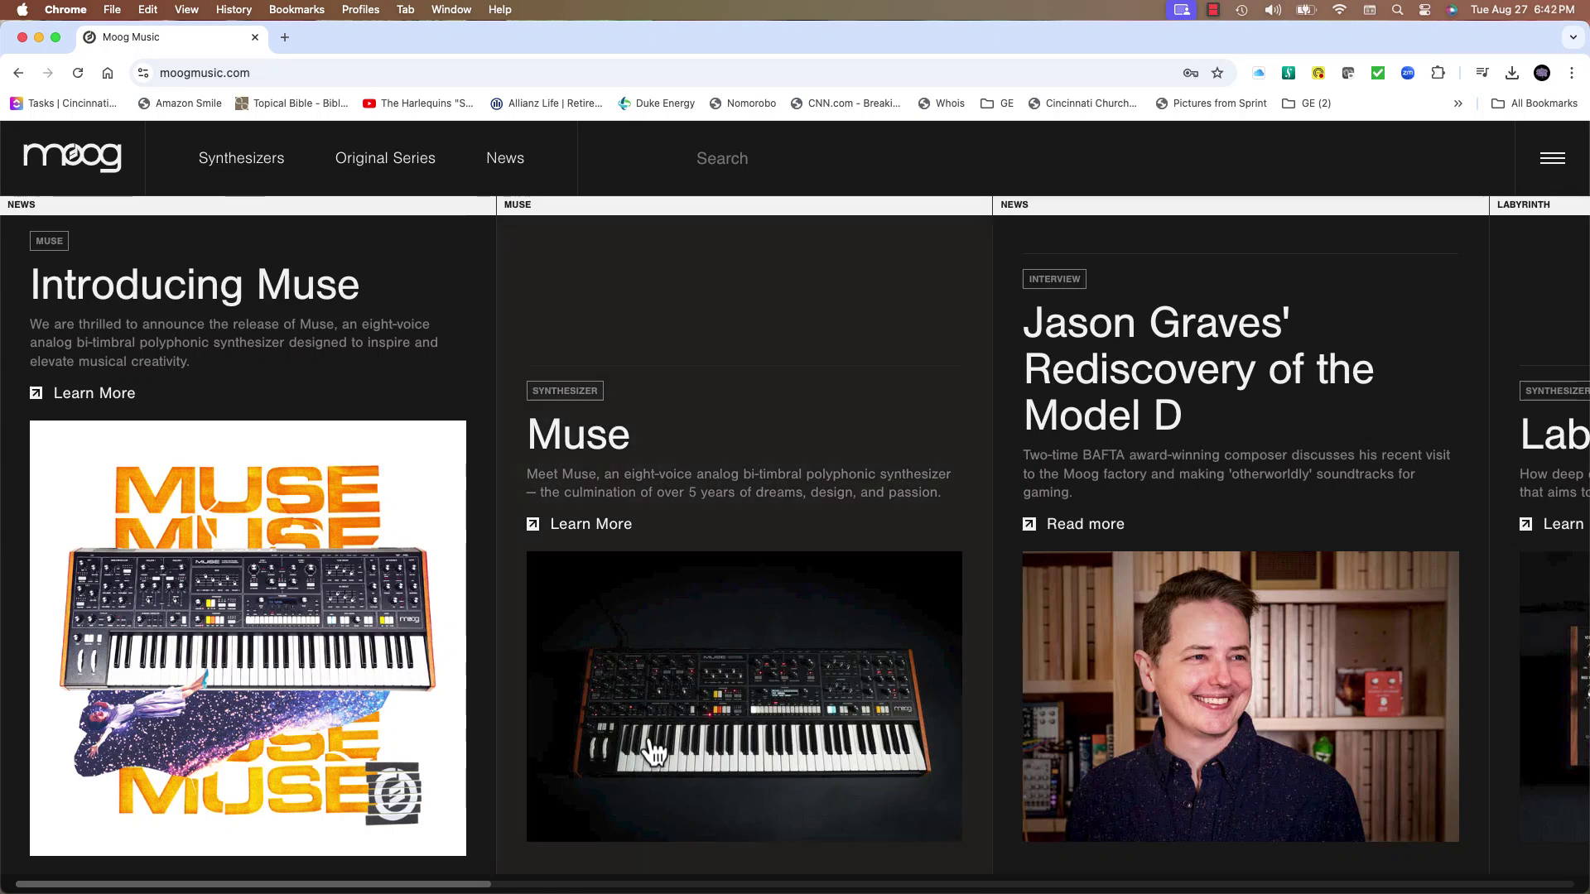
- Download Firmware v1.1.0 from the Muse product page on moogmusic.com and extract the zip archive
{"action": "left_click", "coordinate": [605, 453]}
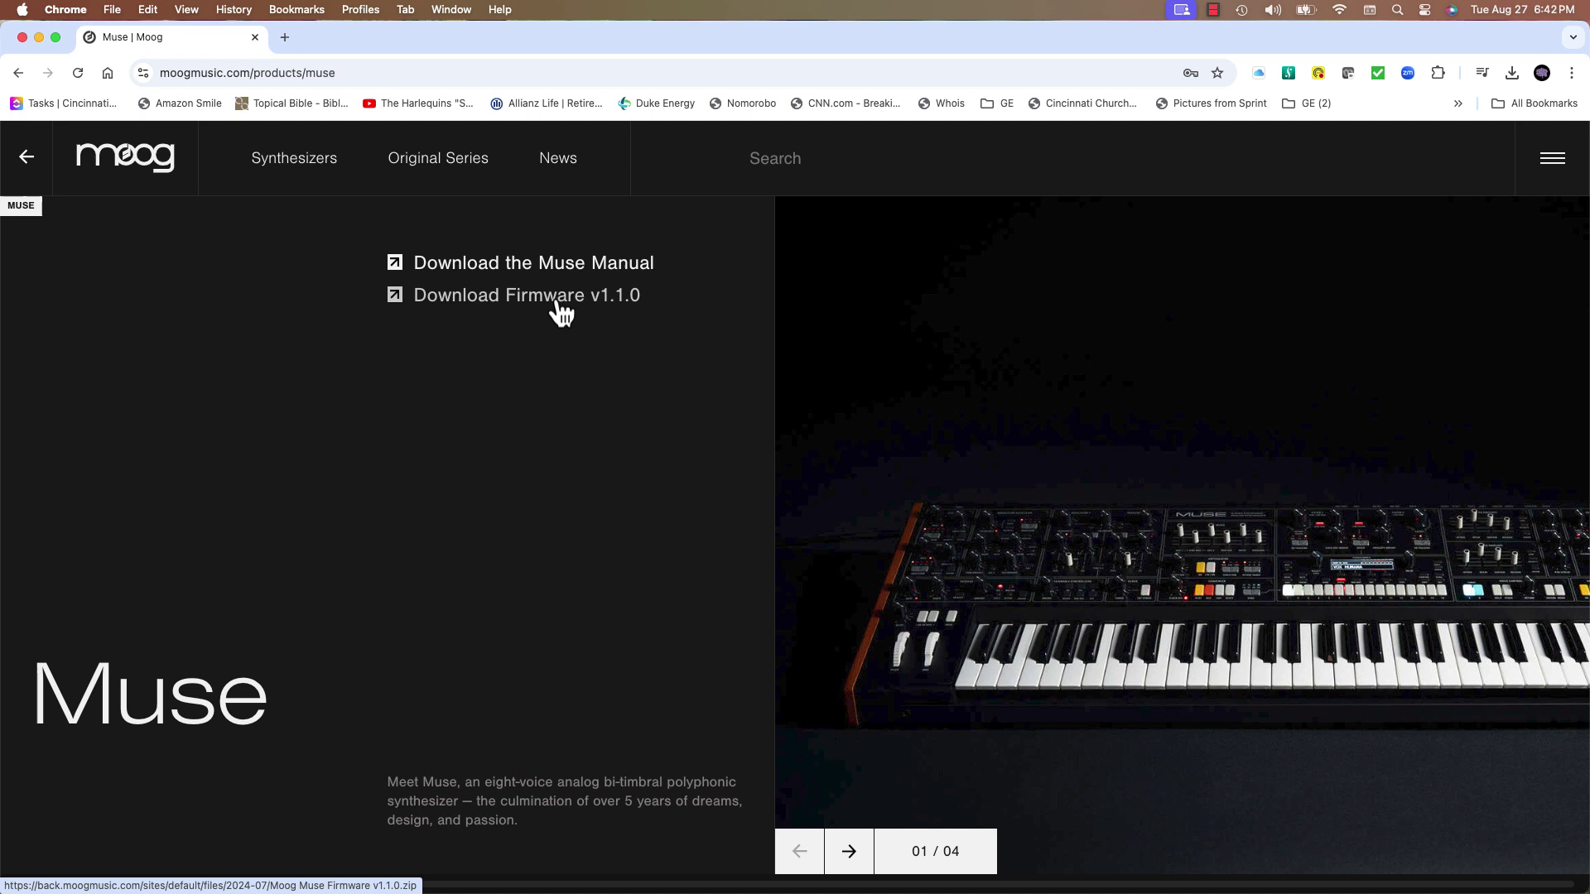
{"action": "left_click", "coordinate": [562, 313]}
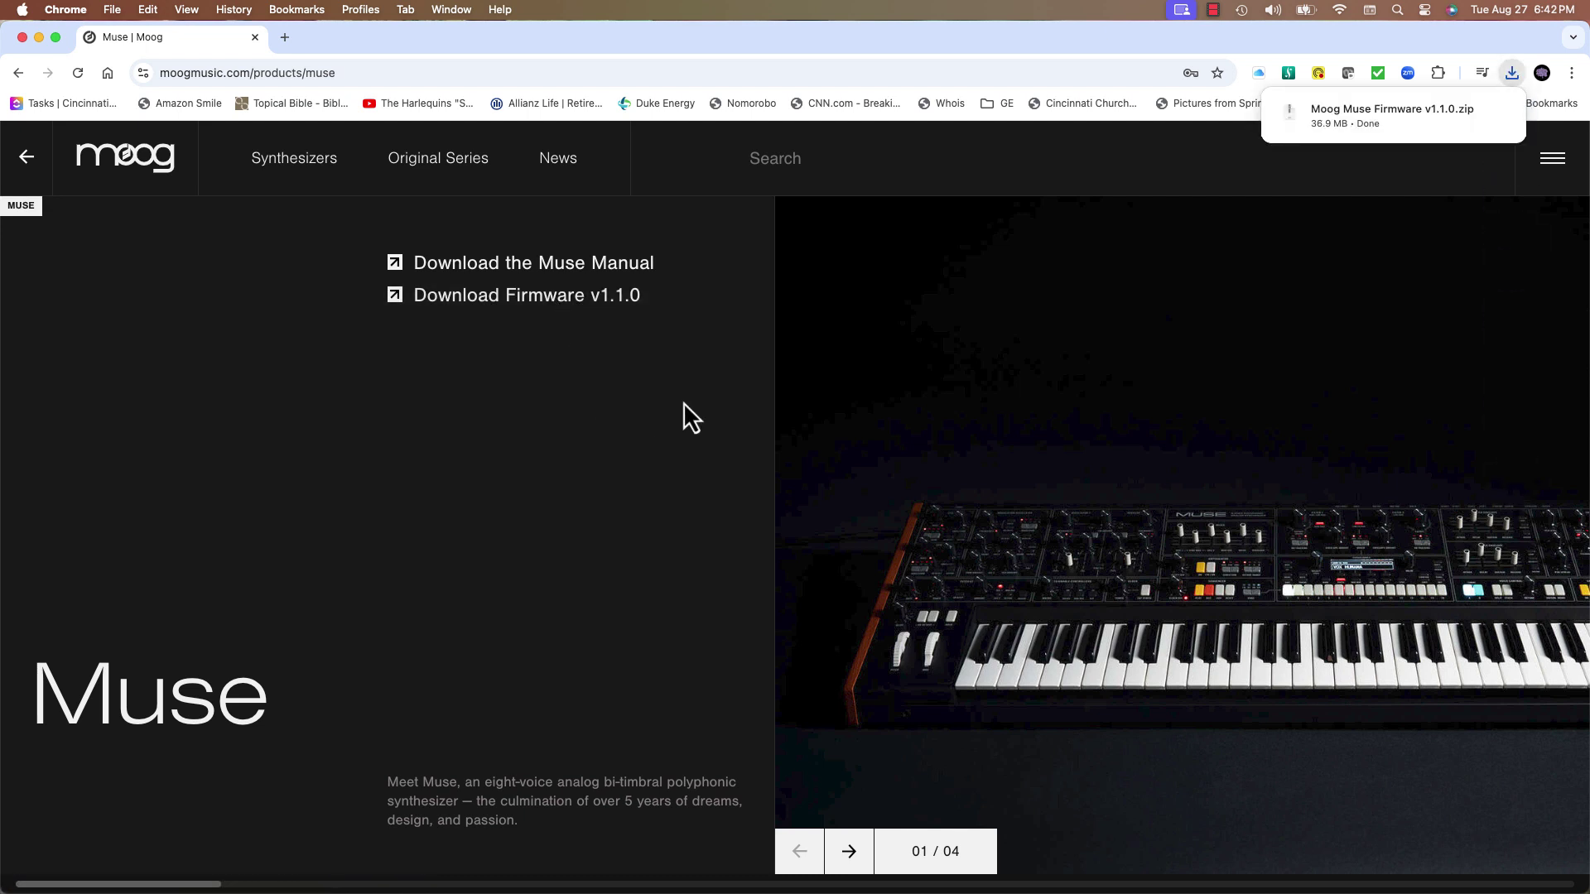
{"action": "left_click", "coordinate": [1331, 113]}
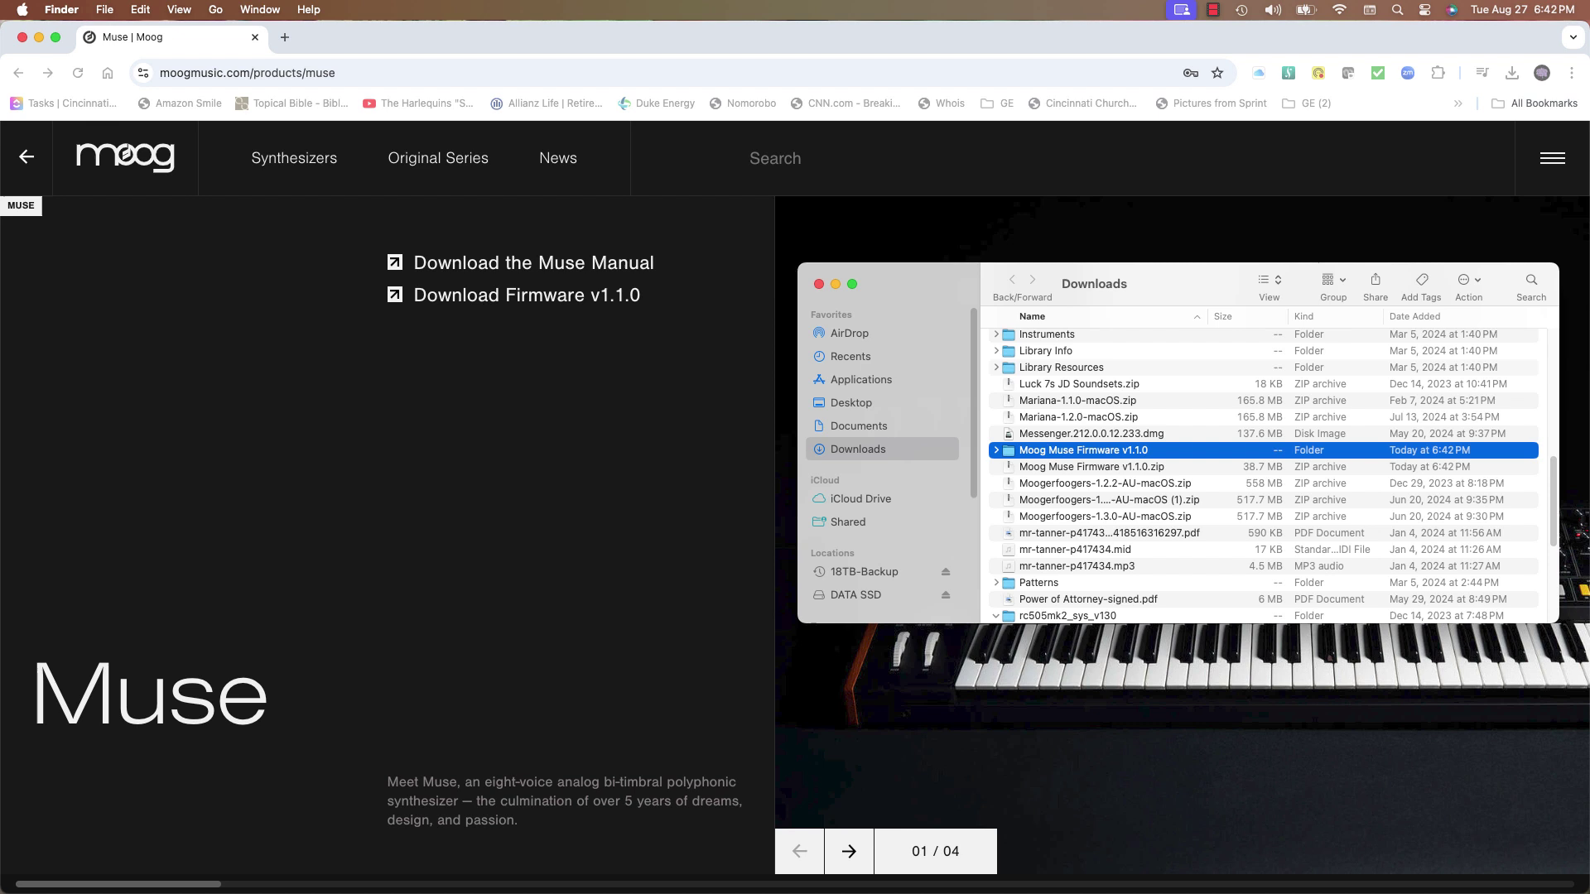
- Copy the Moog Muse Firmware v1.1.0 folder from Downloads to the Moog Files folder on DATA SSD, using a second Finder window
{"action": "key", "text": "super+n"}
{"action": "left_click_drag", "start_coordinate": [21, 323], "coordinate": [390, 282]}
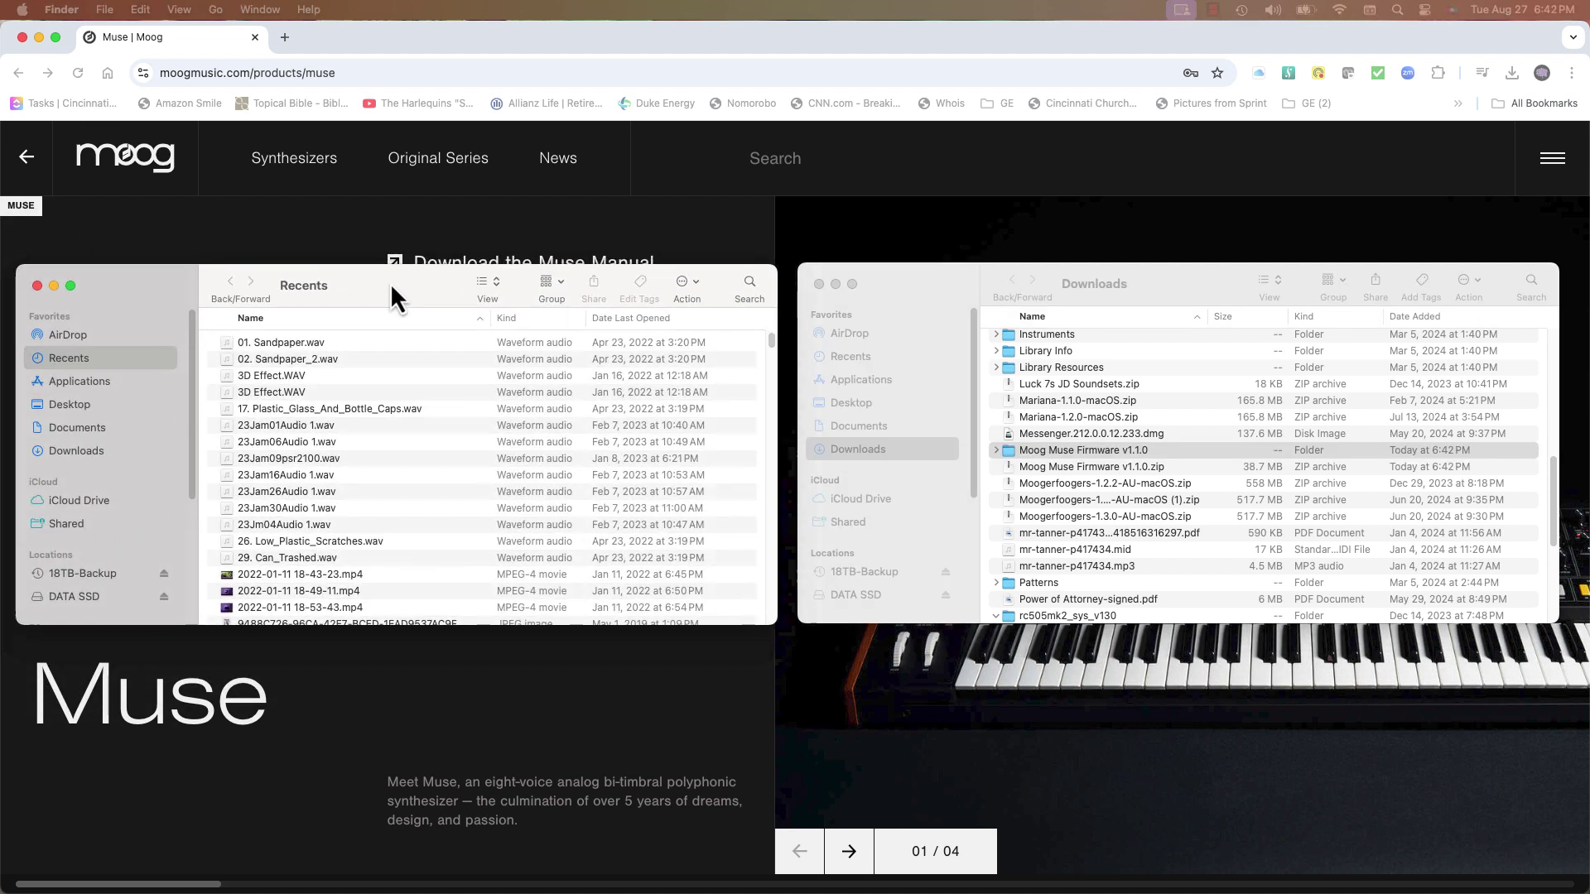
{"action": "left_click", "coordinate": [83, 596]}
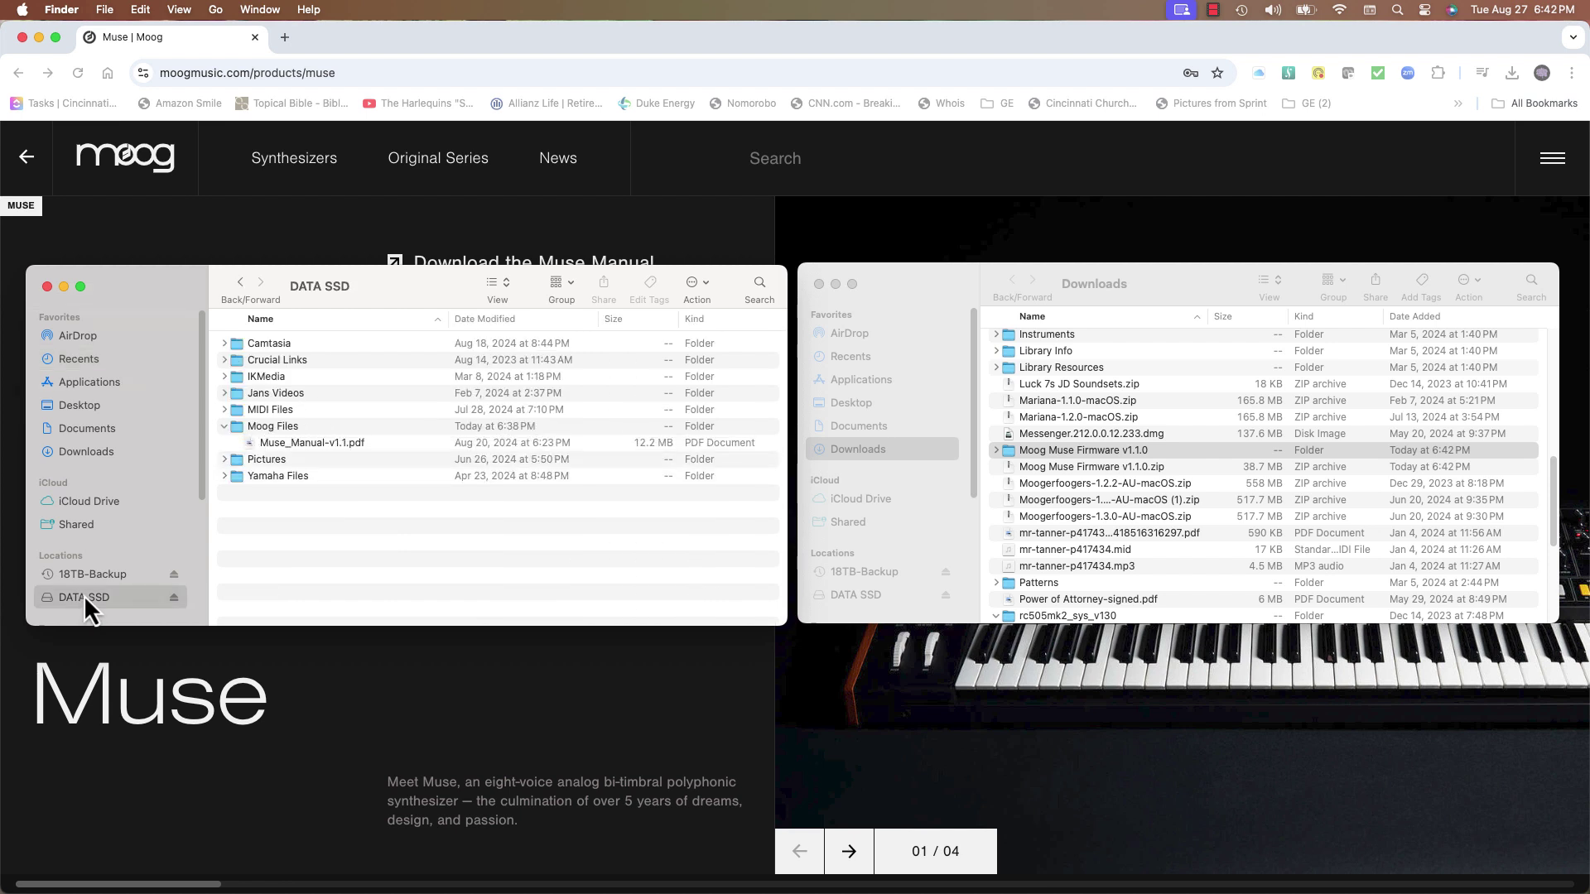
{"action": "left_click", "coordinate": [271, 427]}
{"action": "double_click", "coordinate": [272, 429]}
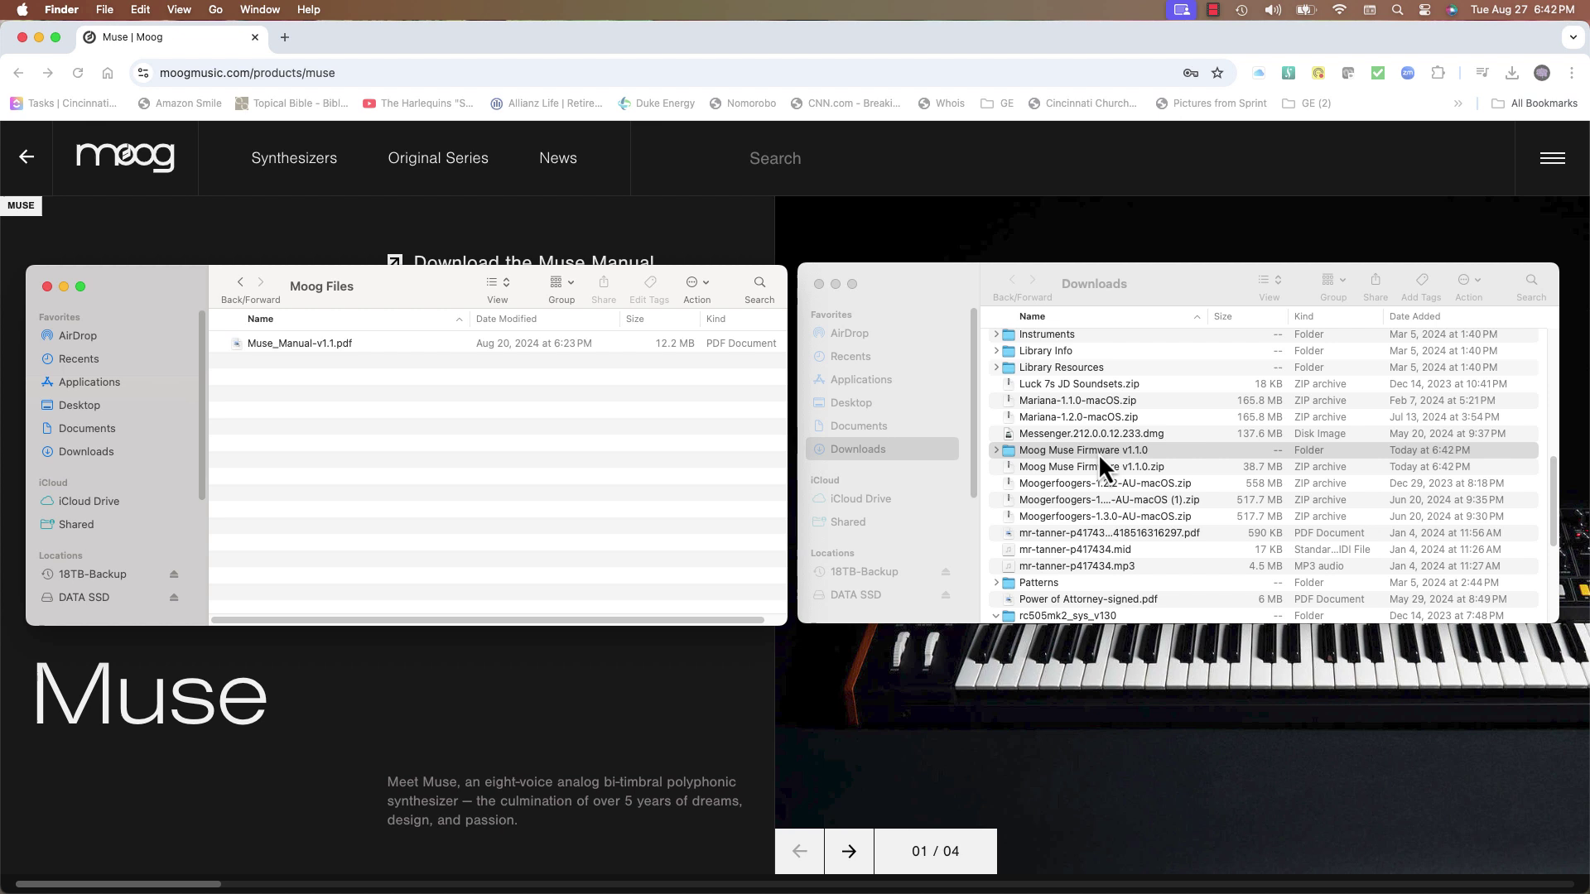
{"action": "left_click_drag", "start_coordinate": [1098, 453], "coordinate": [548, 418]}
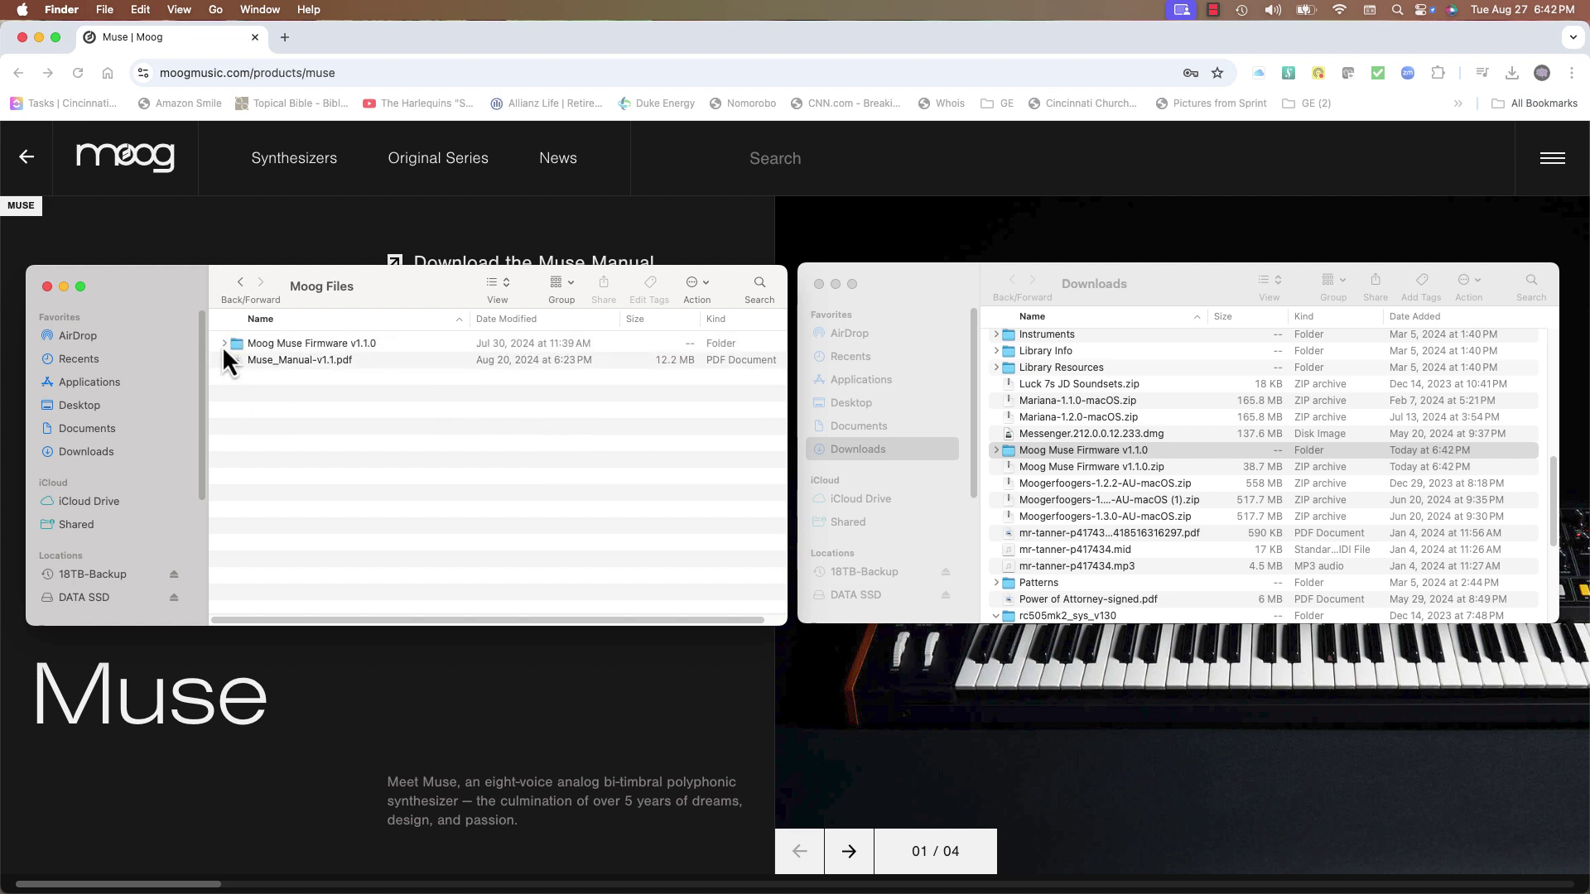
- Open Muse Firmware v1.1.0.pdf from the copied firmware folder and reposition the document window to show more of the page
{"action": "left_click", "coordinate": [224, 344]}
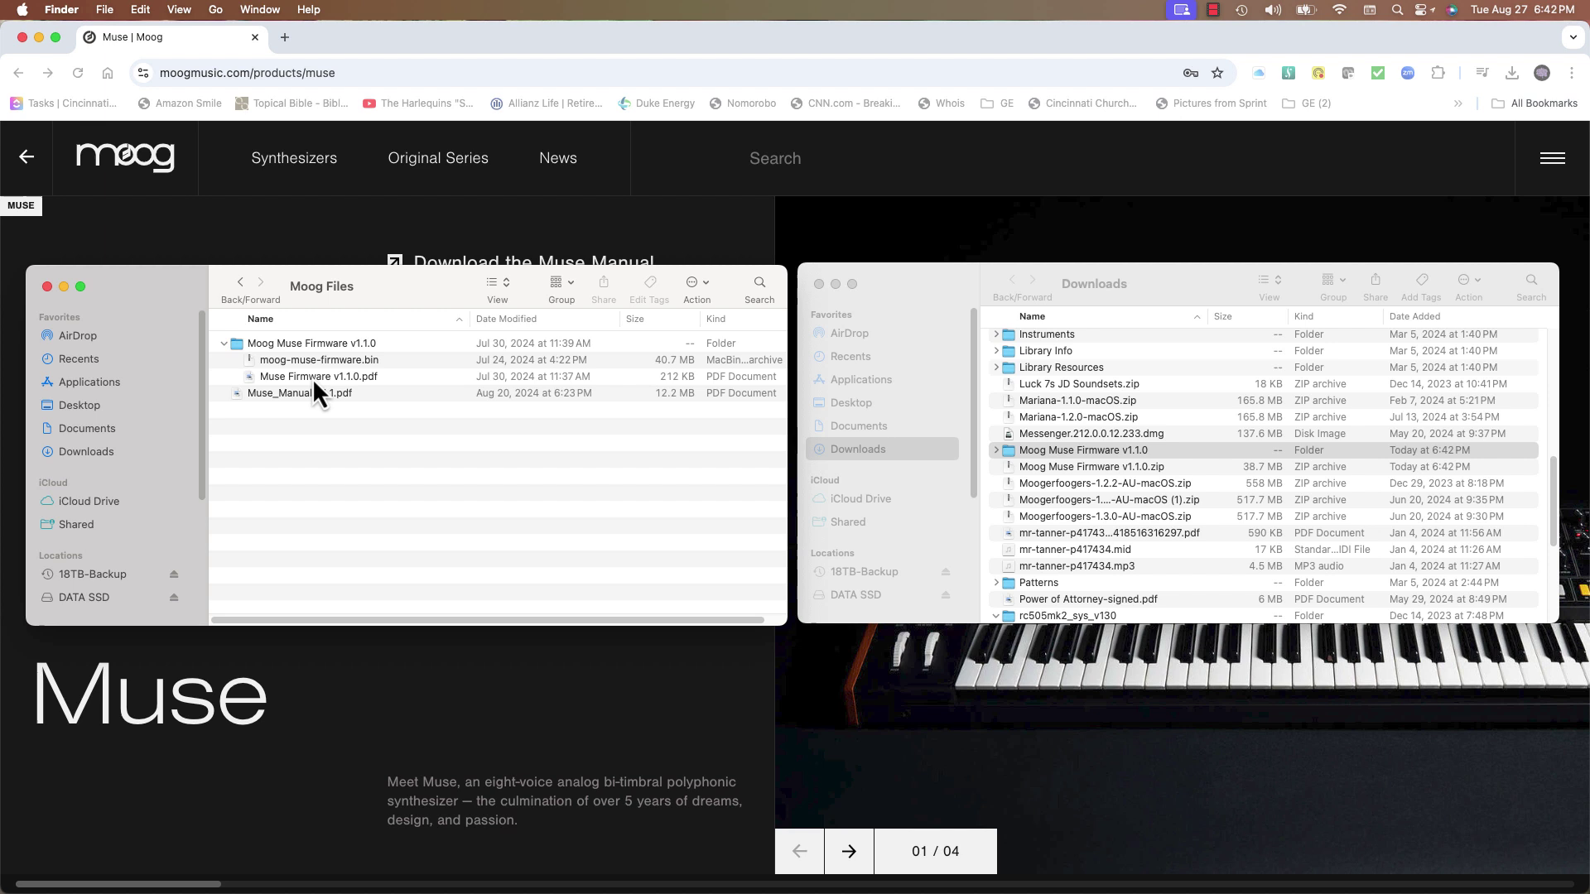
{"action": "left_click", "coordinate": [312, 377]}
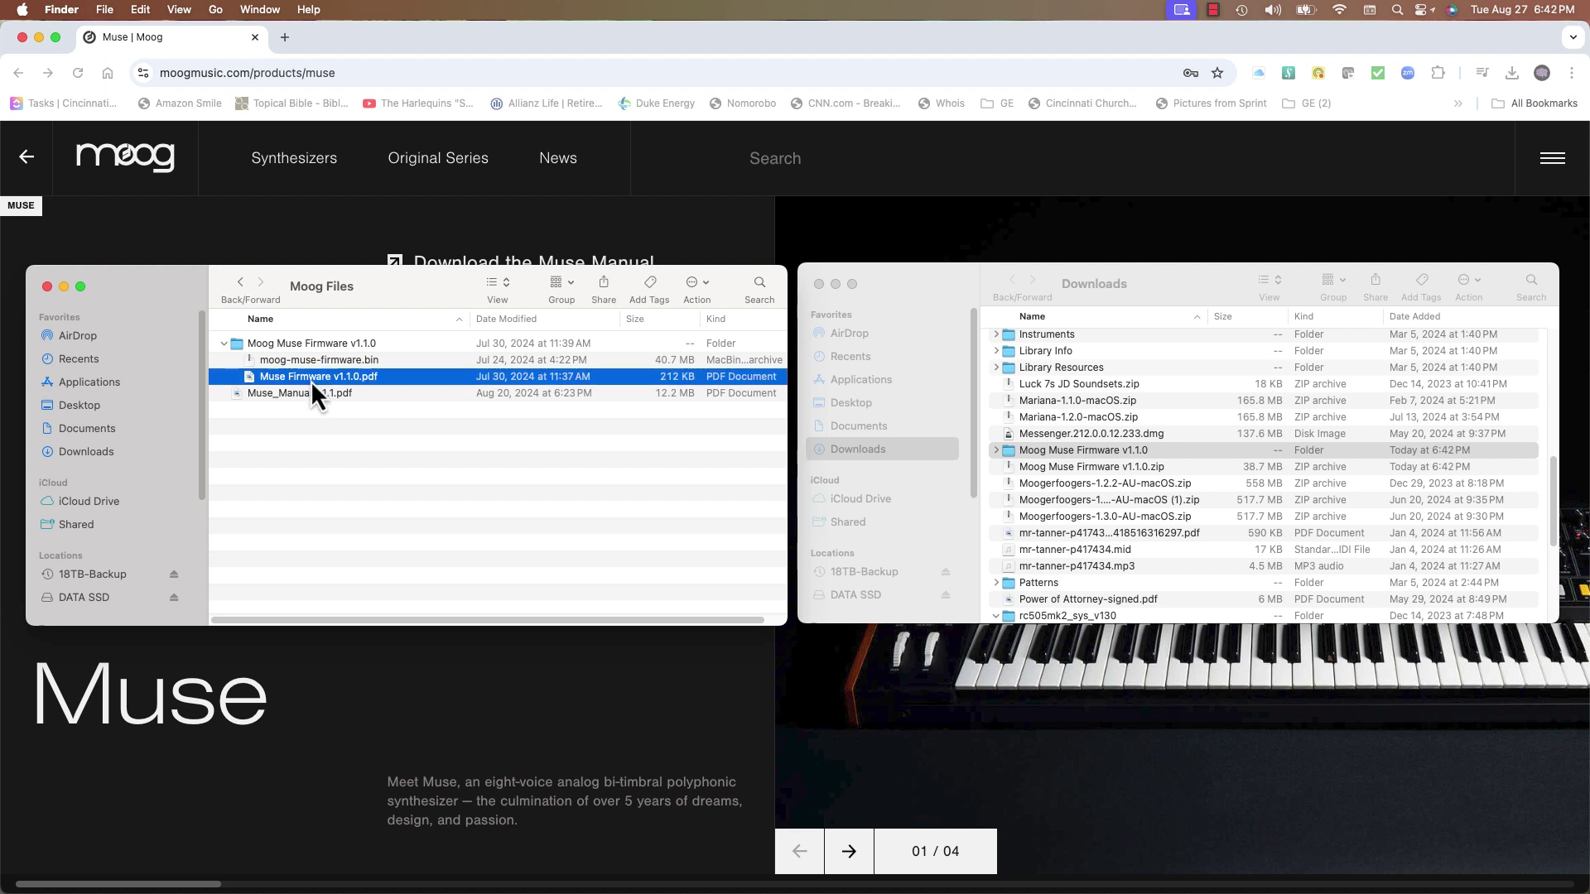
{"action": "double_click", "coordinate": [311, 377]}
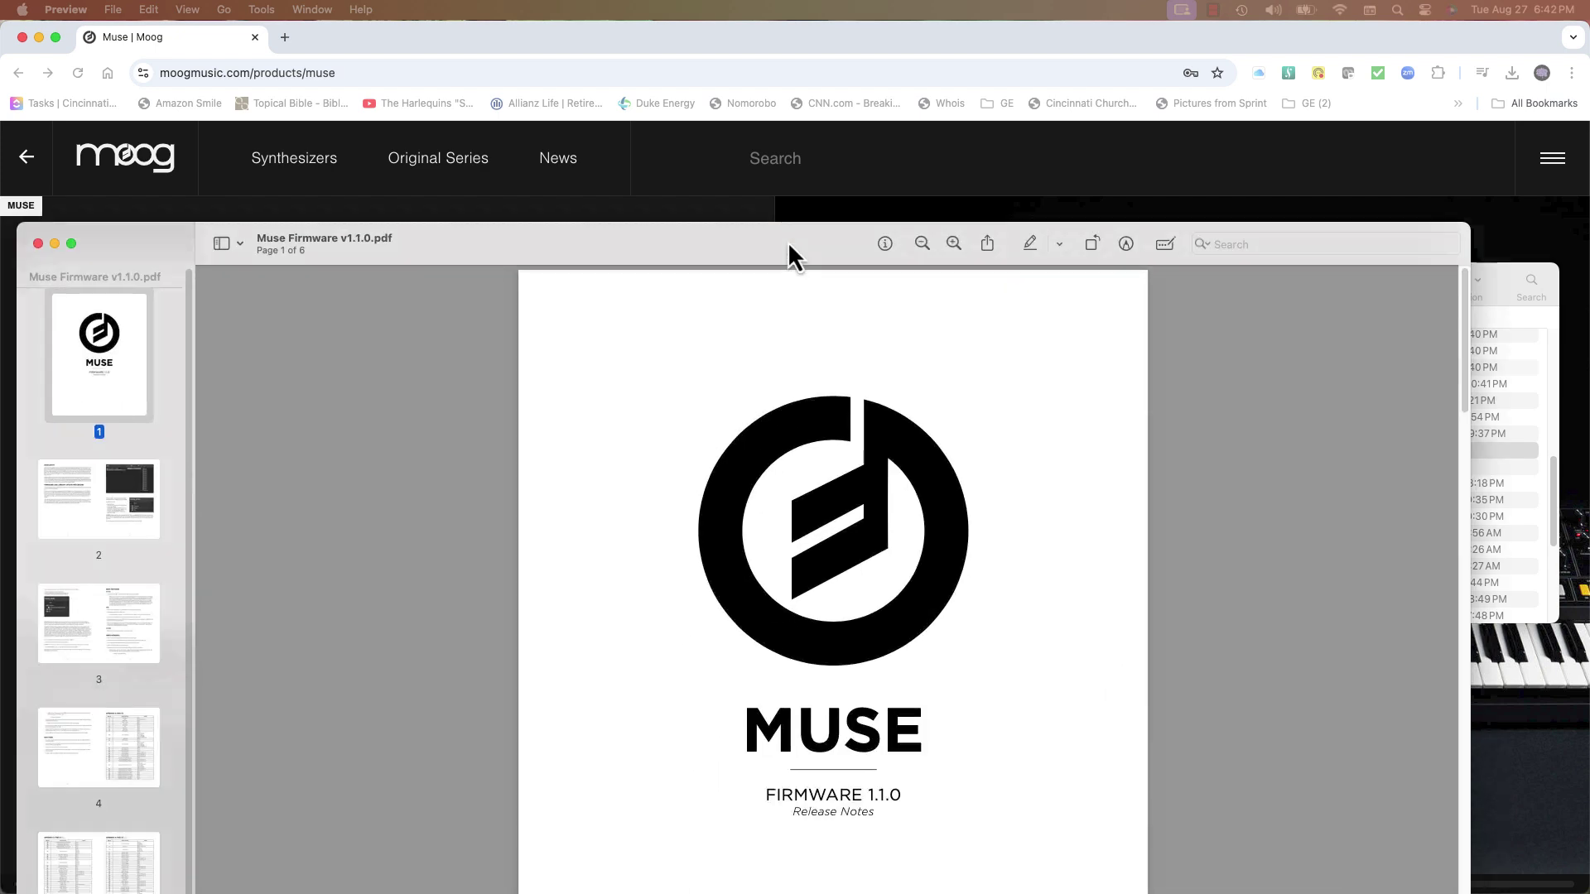
{"action": "left_click_drag", "start_coordinate": [787, 241], "coordinate": [815, 48]}
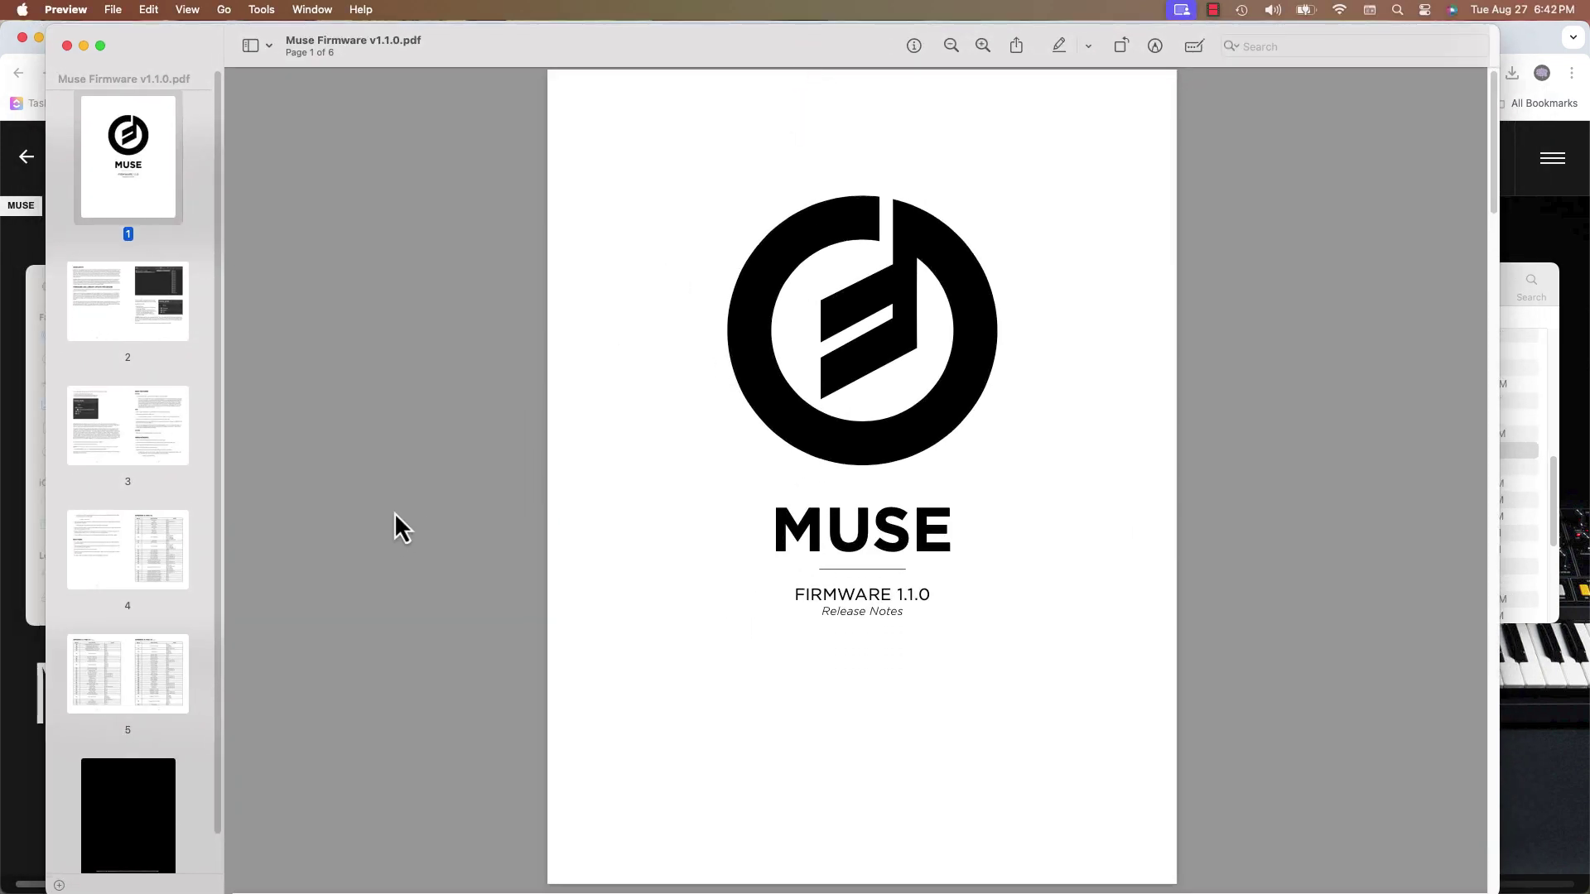
- Review the firmware release notes, including the update procedure, new features, improvements, bug fixes and MIDI CC appendix
{"action": "scroll", "coordinate": [406, 508], "scroll_direction": "down", "scroll_amount": 10}
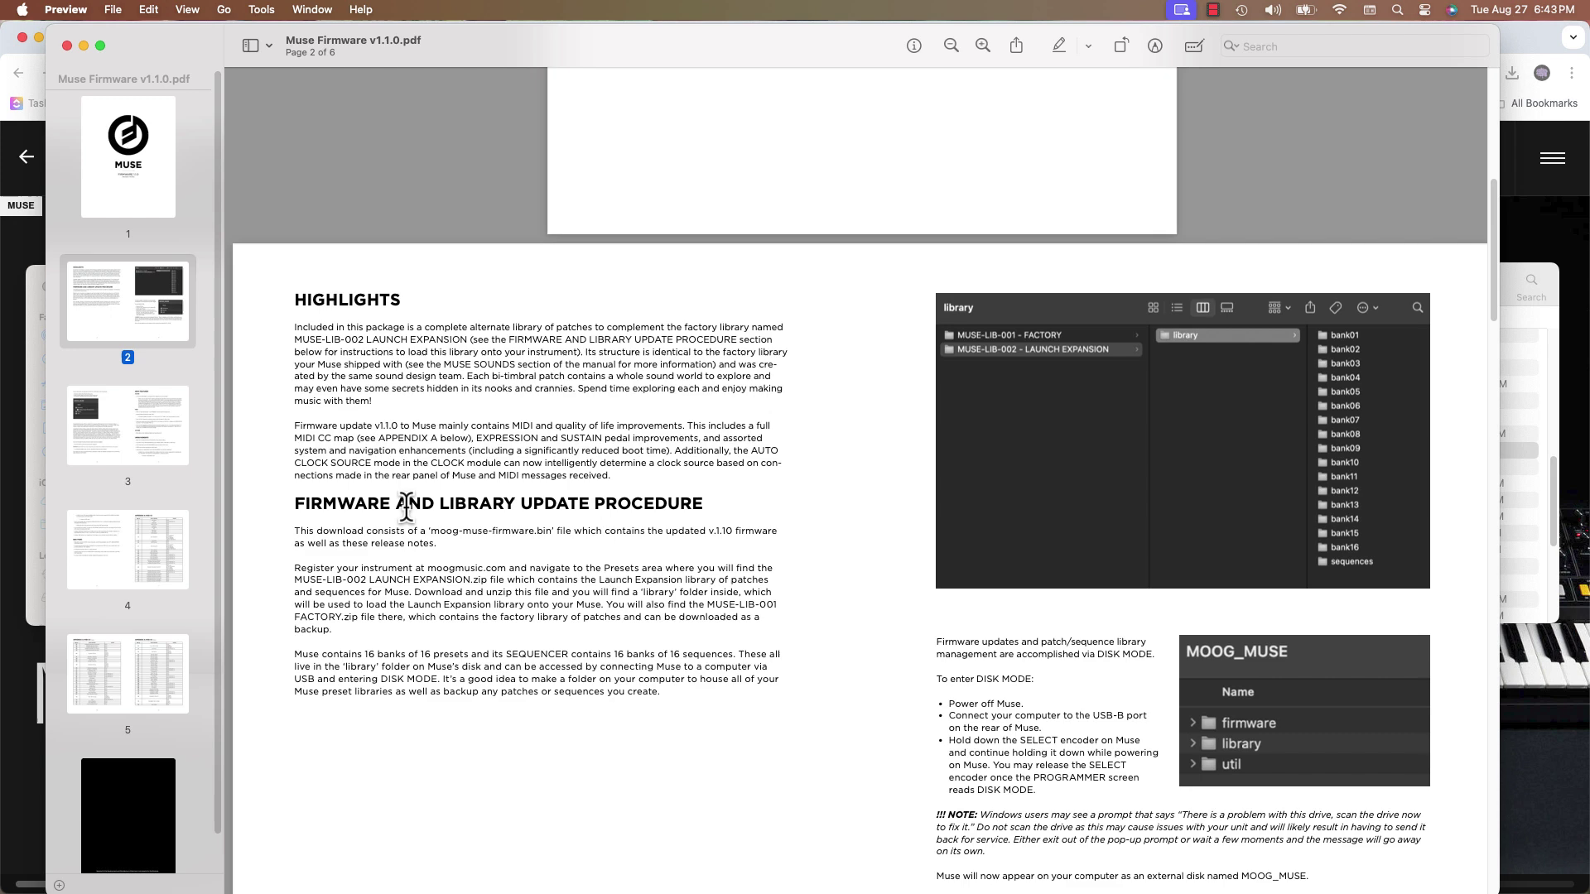
{"action": "scroll", "coordinate": [405, 509], "scroll_direction": "down", "scroll_amount": 2}
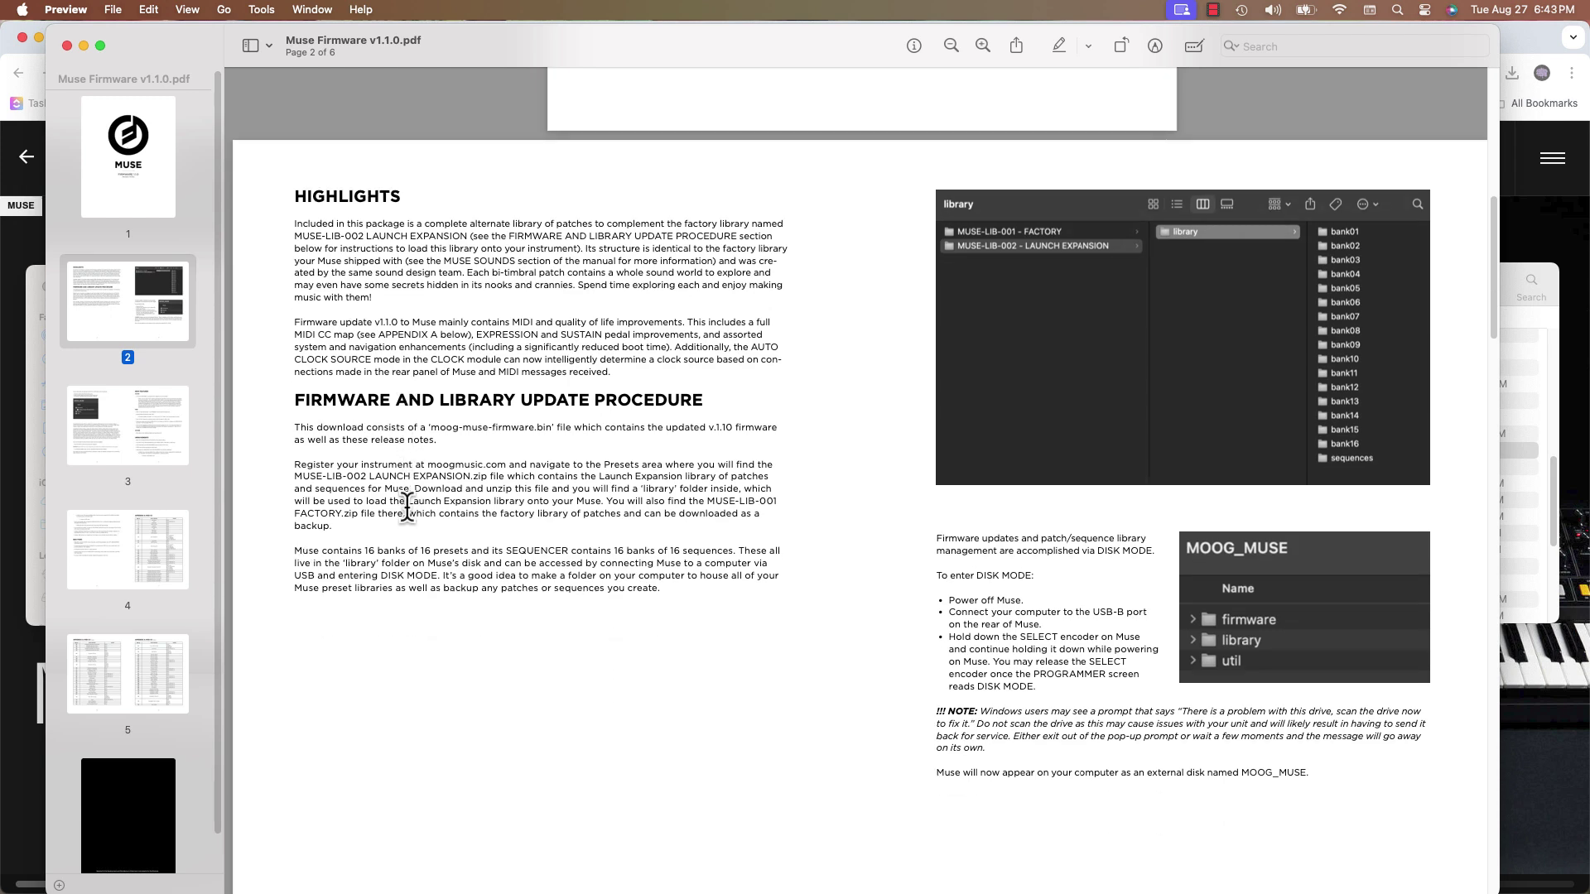
{"action": "scroll", "coordinate": [407, 506], "scroll_direction": "down", "scroll_amount": 18}
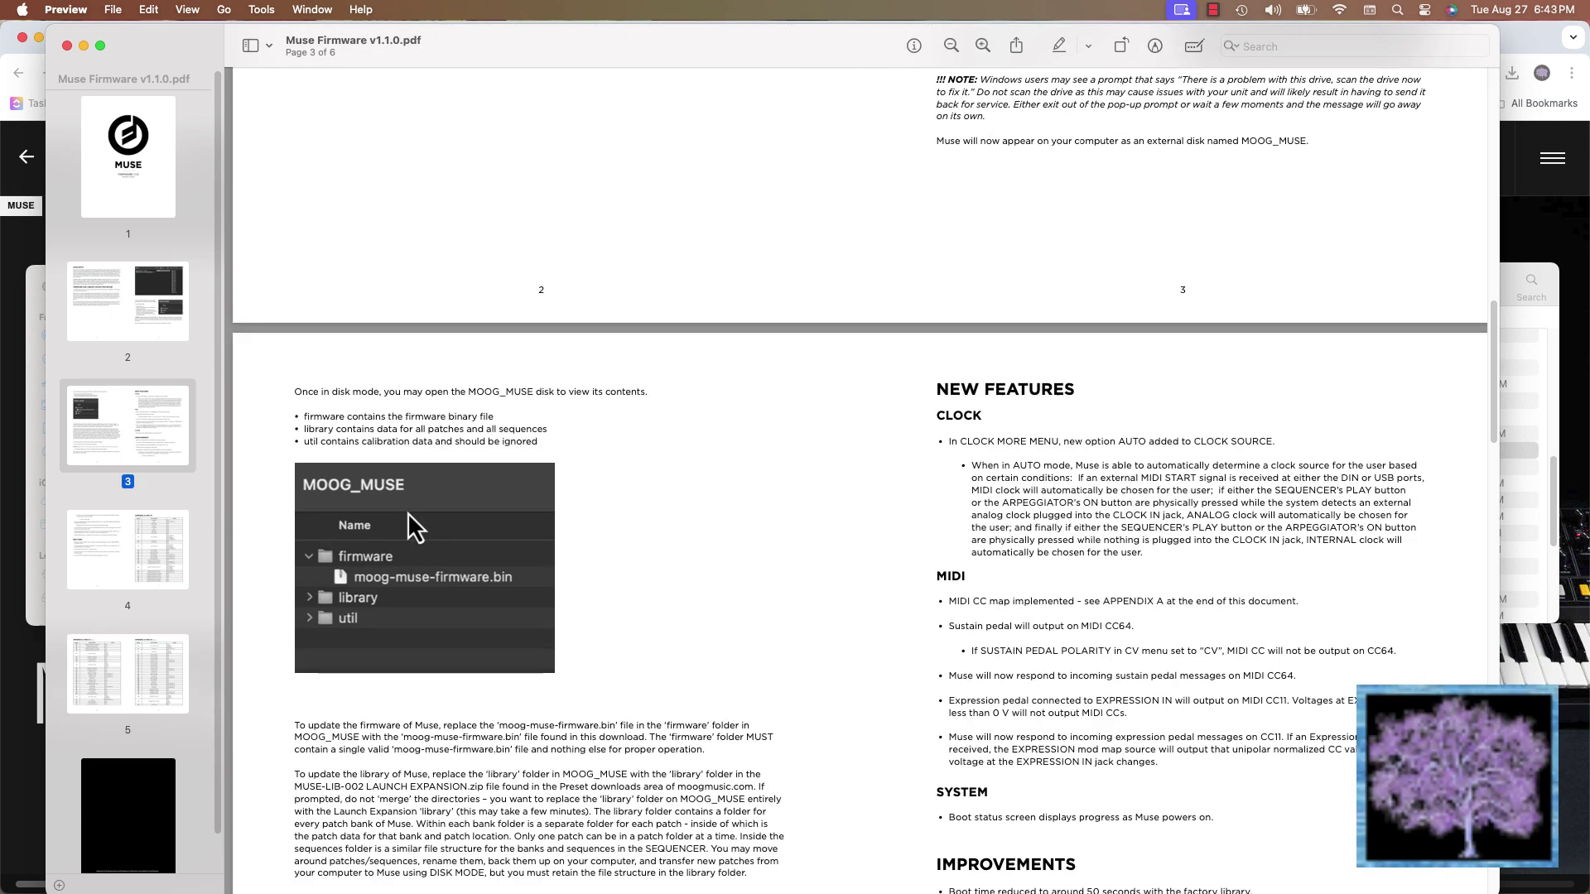
{"action": "scroll", "coordinate": [407, 508], "scroll_direction": "down", "scroll_amount": 2}
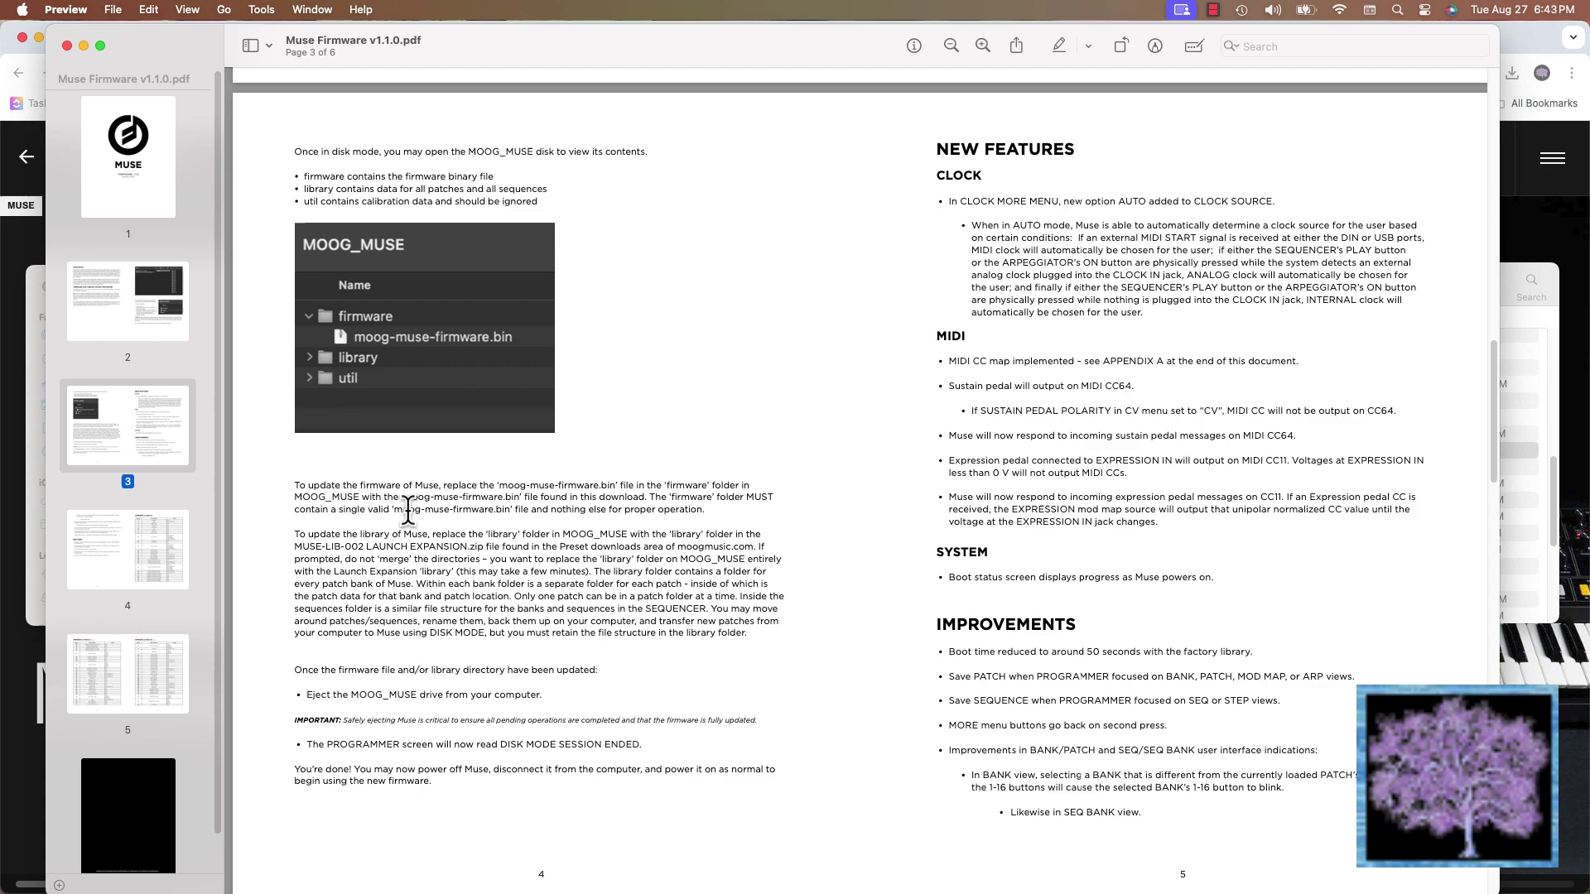
{"action": "scroll", "coordinate": [407, 508], "scroll_direction": "down", "scroll_amount": 14}
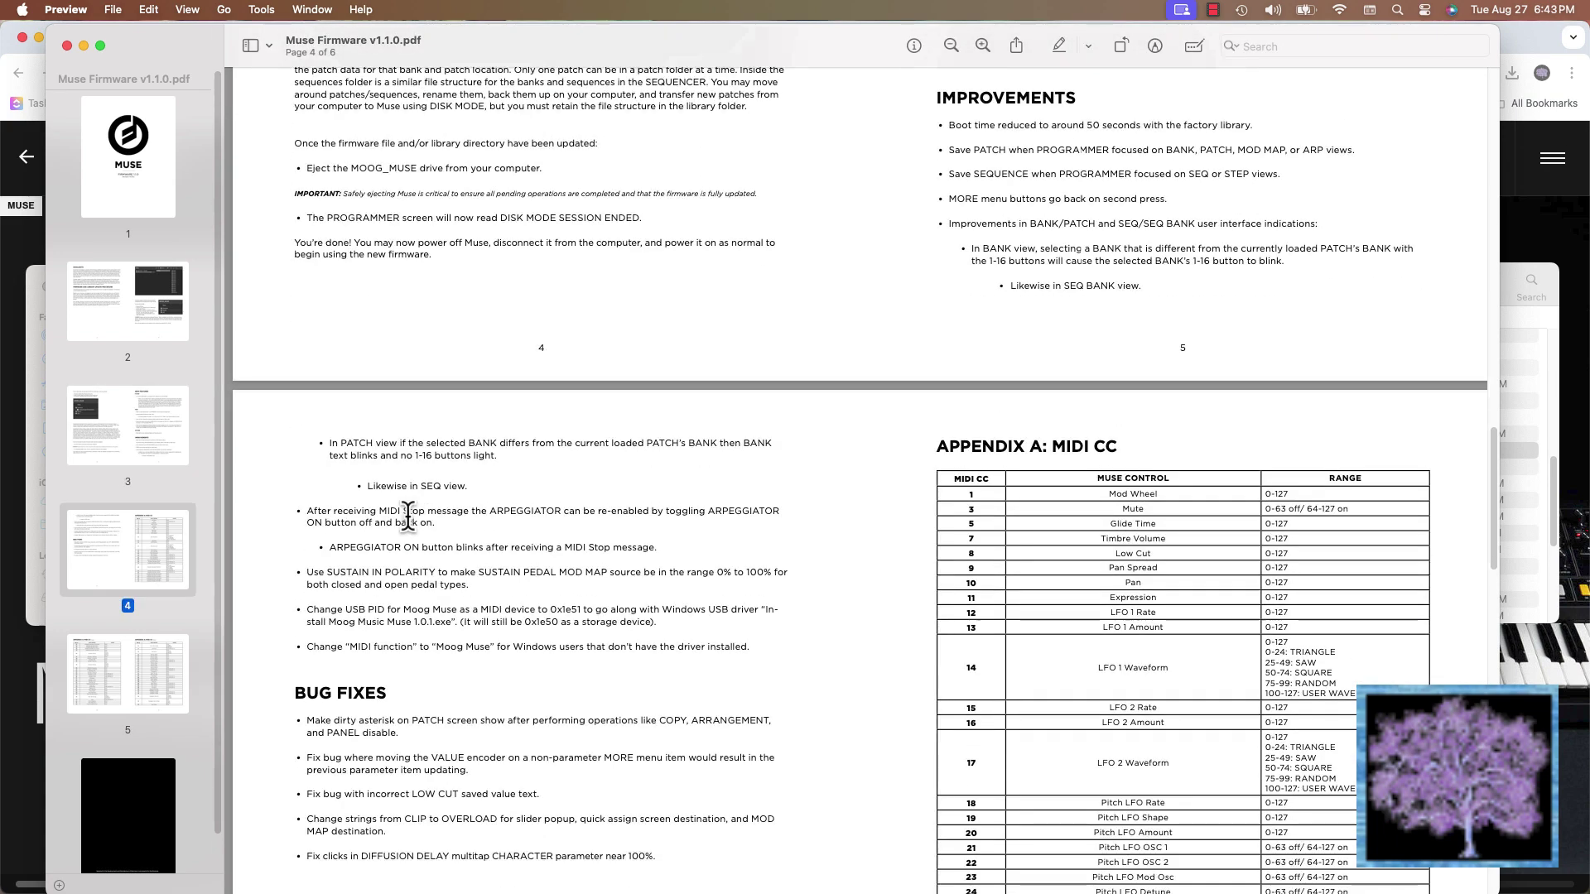
{"action": "scroll", "coordinate": [407, 515], "scroll_direction": "down", "scroll_amount": 1}
{"action": "scroll", "coordinate": [407, 516], "scroll_direction": "down", "scroll_amount": 19}
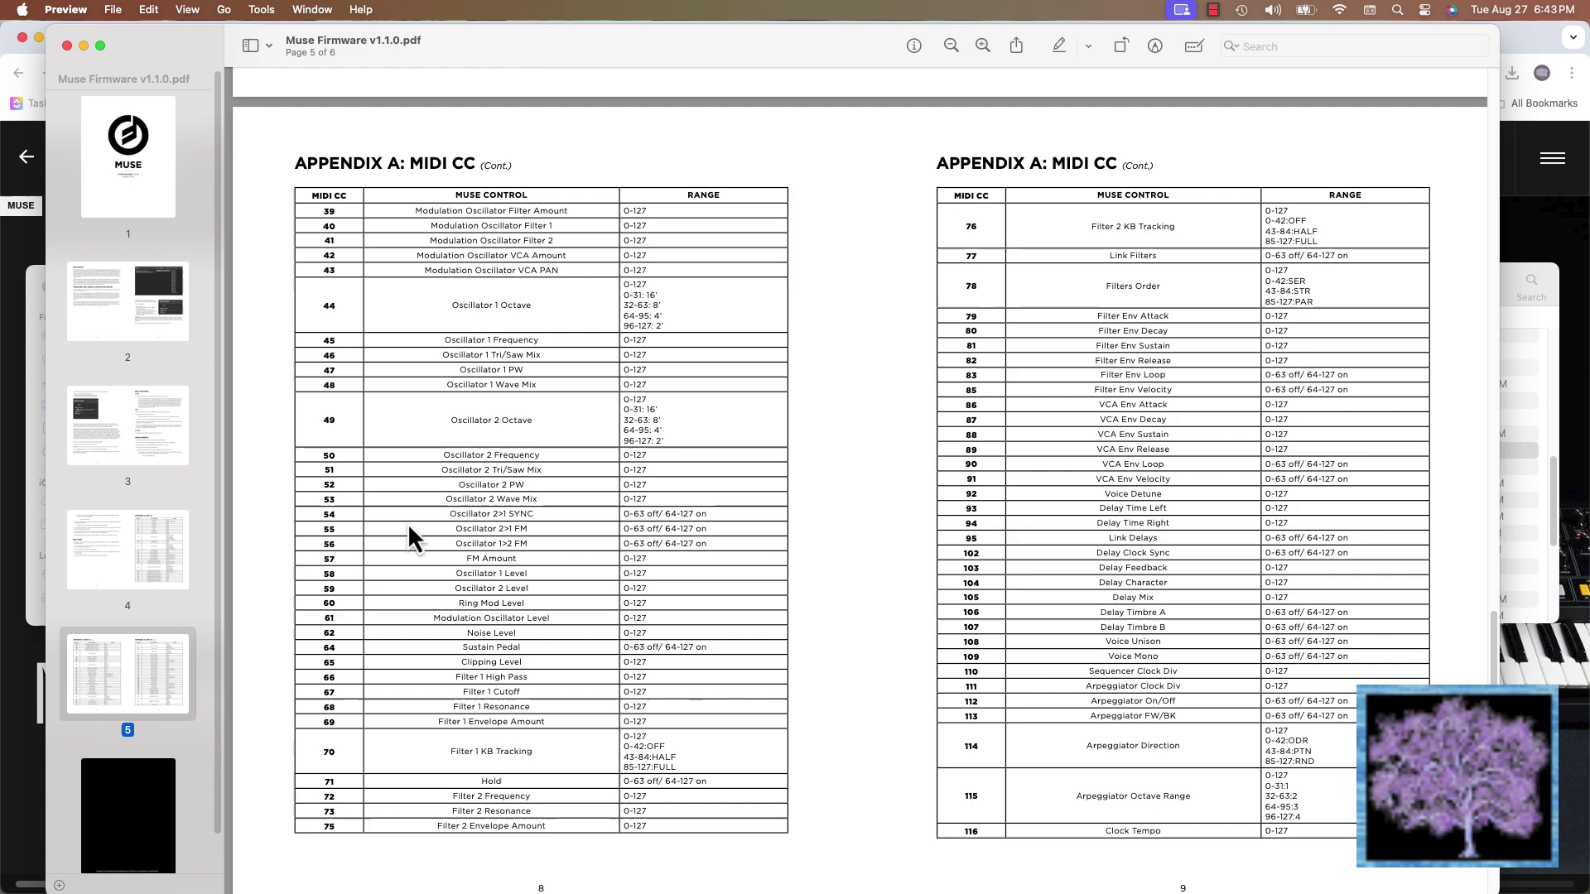
{"action": "scroll", "coordinate": [408, 526], "scroll_direction": "down", "scroll_amount": 13}
{"action": "scroll", "coordinate": [408, 524], "scroll_direction": "down", "scroll_amount": 4}
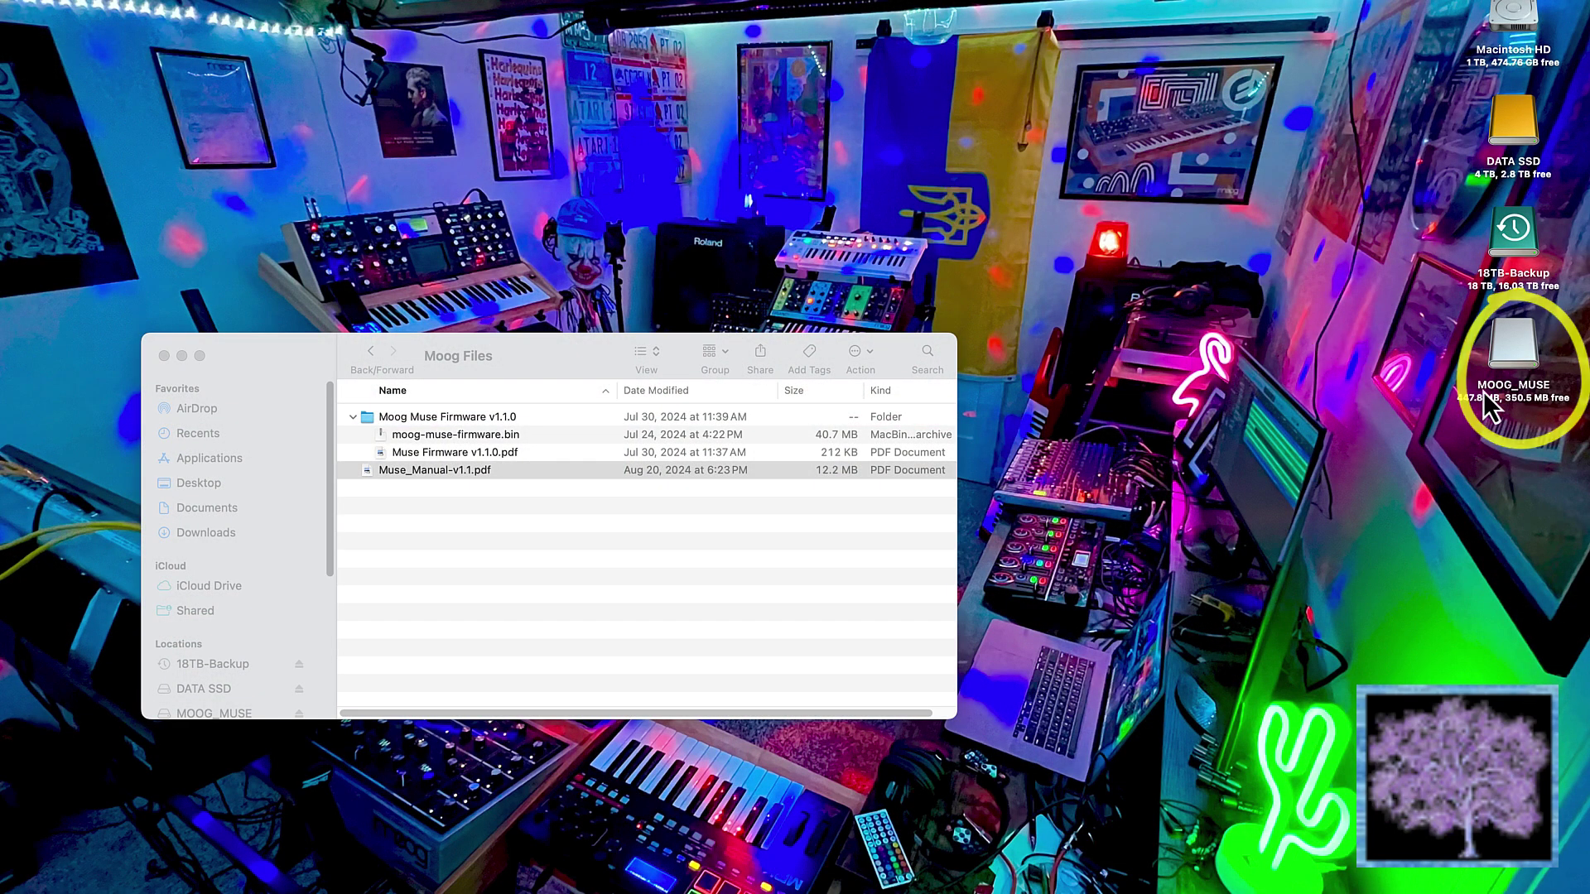
- Open the MOOG_MUSE drive and arrange its window directly below the Moog Files window
{"action": "double_click", "coordinate": [1510, 353]}
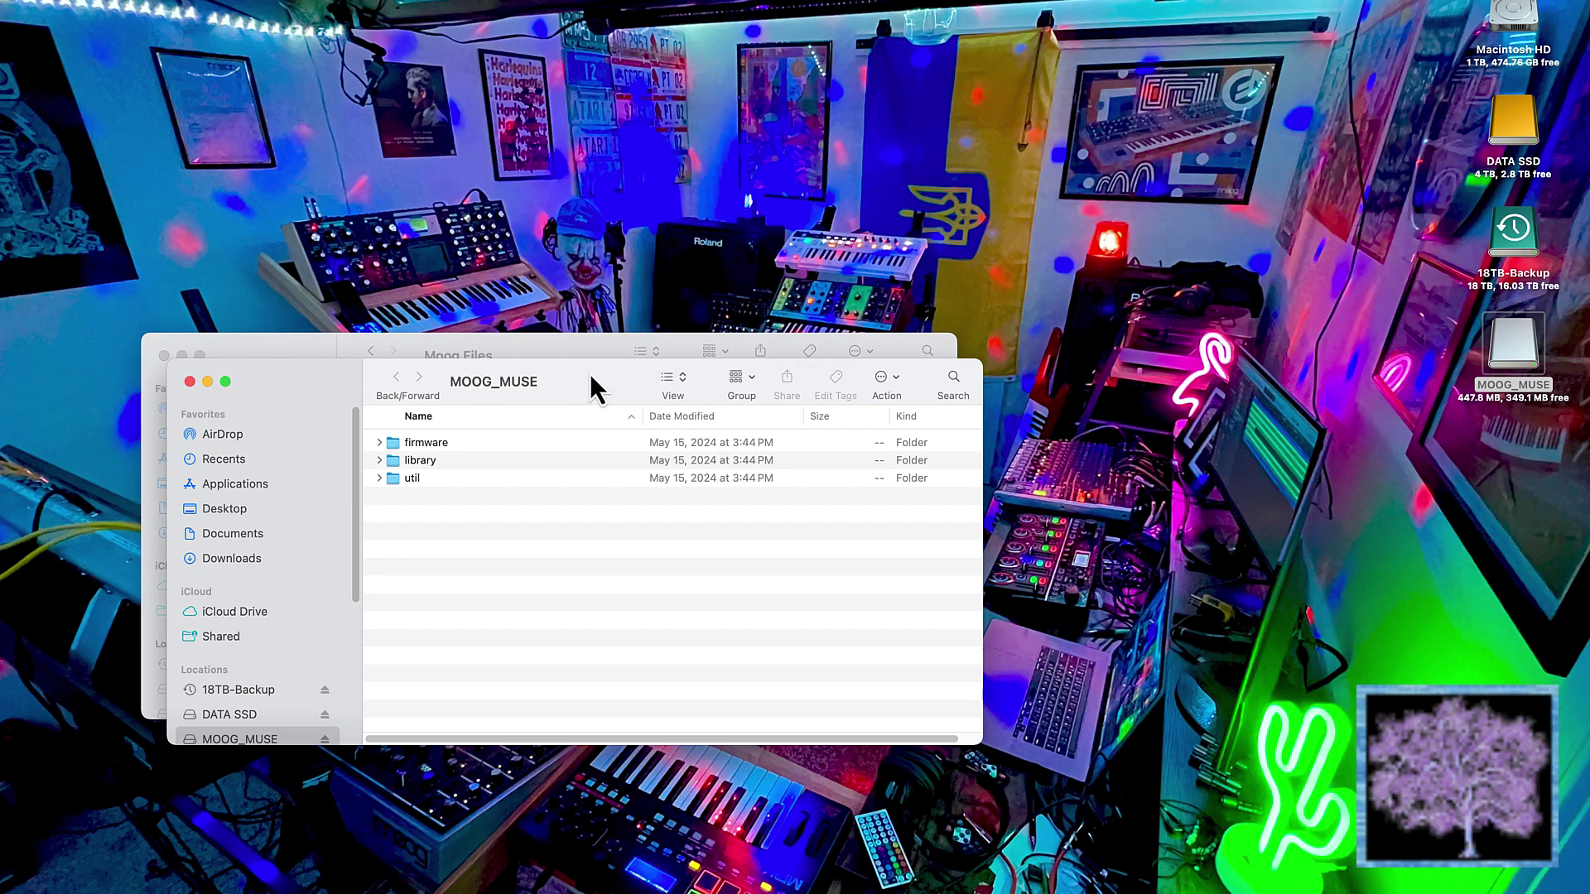
{"action": "left_click_drag", "start_coordinate": [589, 385], "coordinate": [734, 546]}
{"action": "left_click_drag", "start_coordinate": [579, 355], "coordinate": [724, 122]}
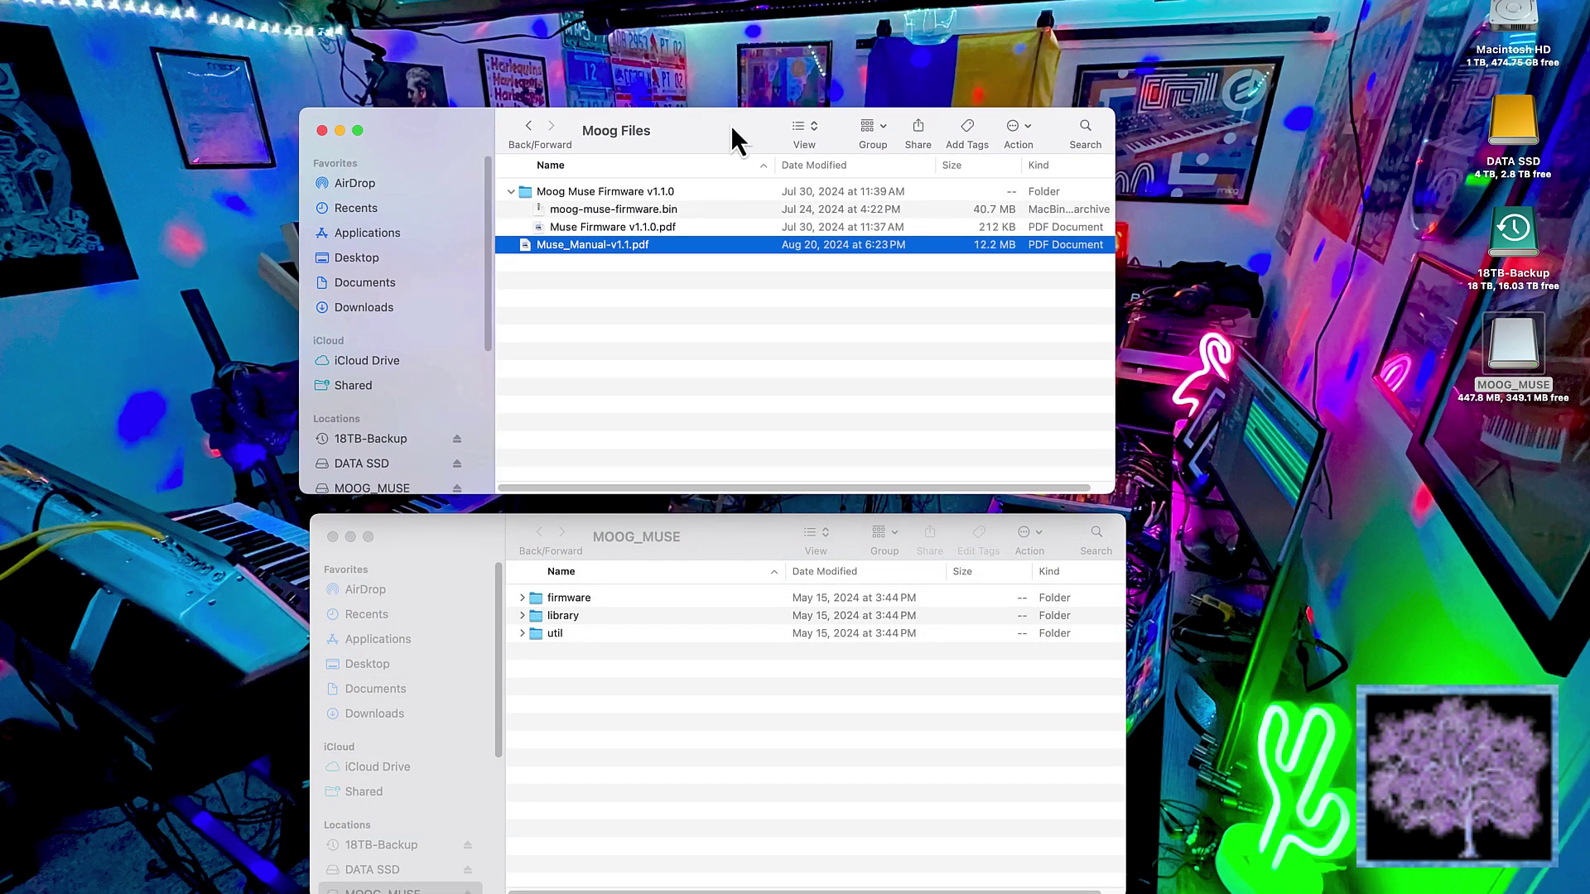
{"action": "left_click", "coordinate": [699, 524]}
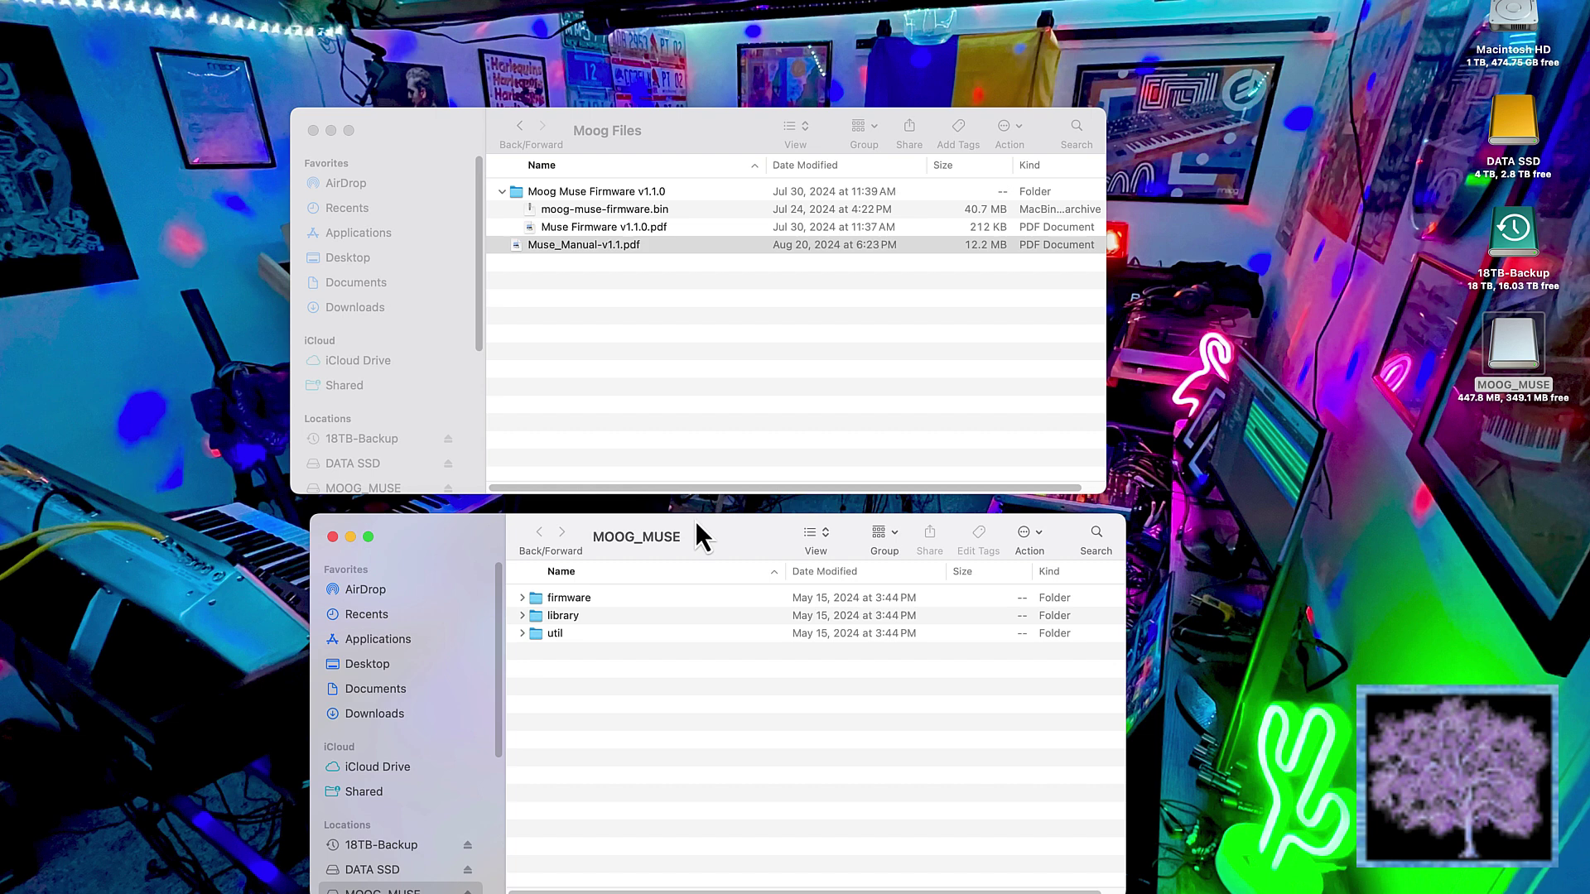
- Delete the old moog-muse-firmware.bin from the firmware folder on the MOOG_MUSE drive
{"action": "left_click", "coordinate": [522, 597]}
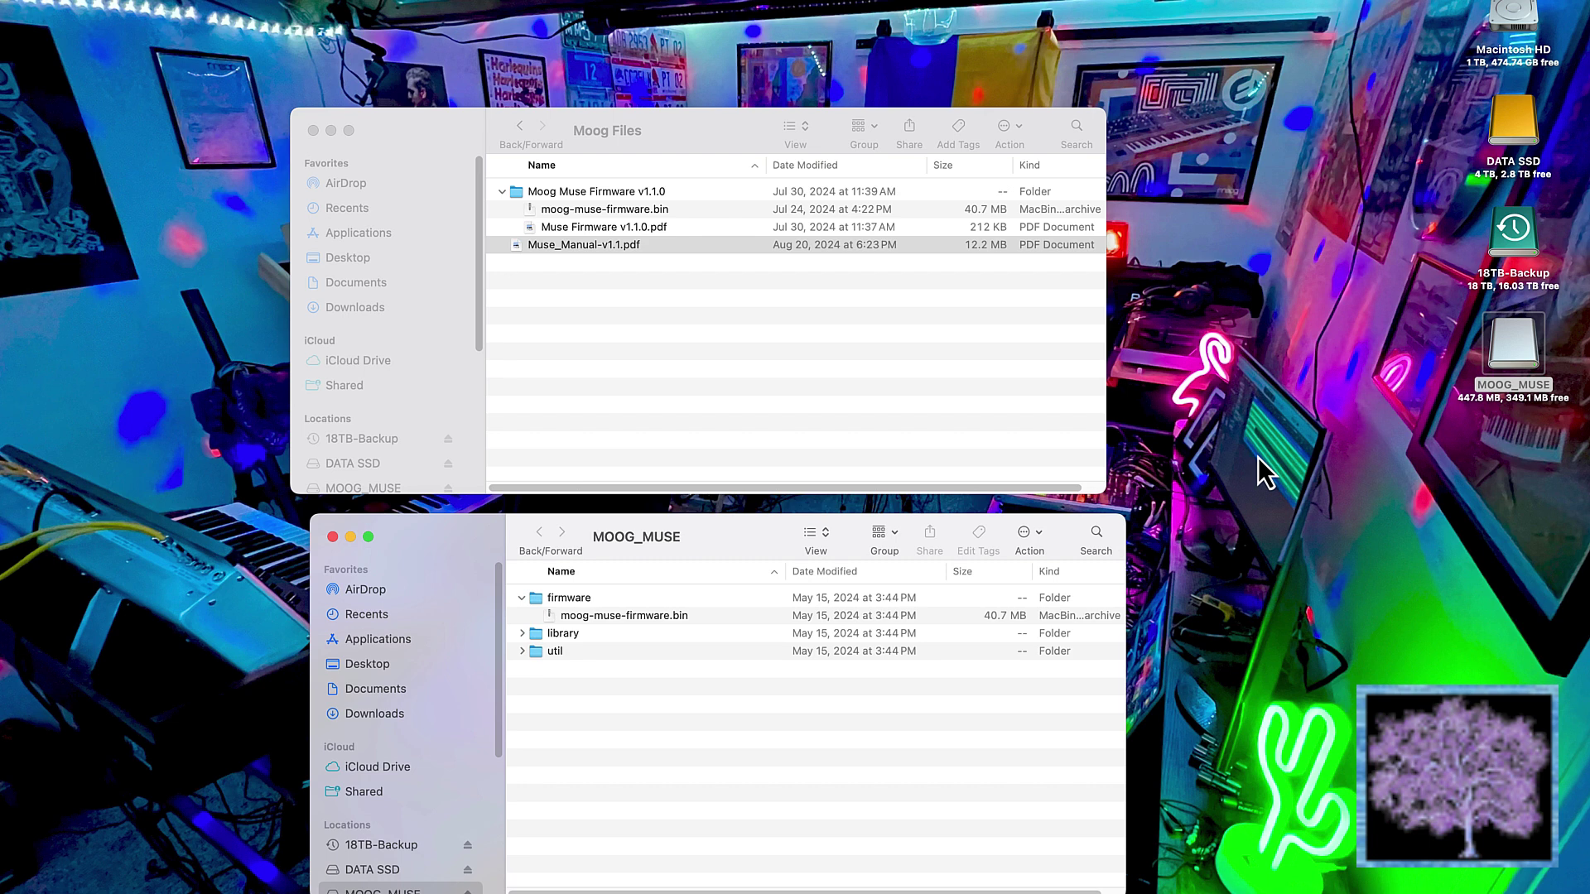
{"action": "left_click", "coordinate": [618, 617]}
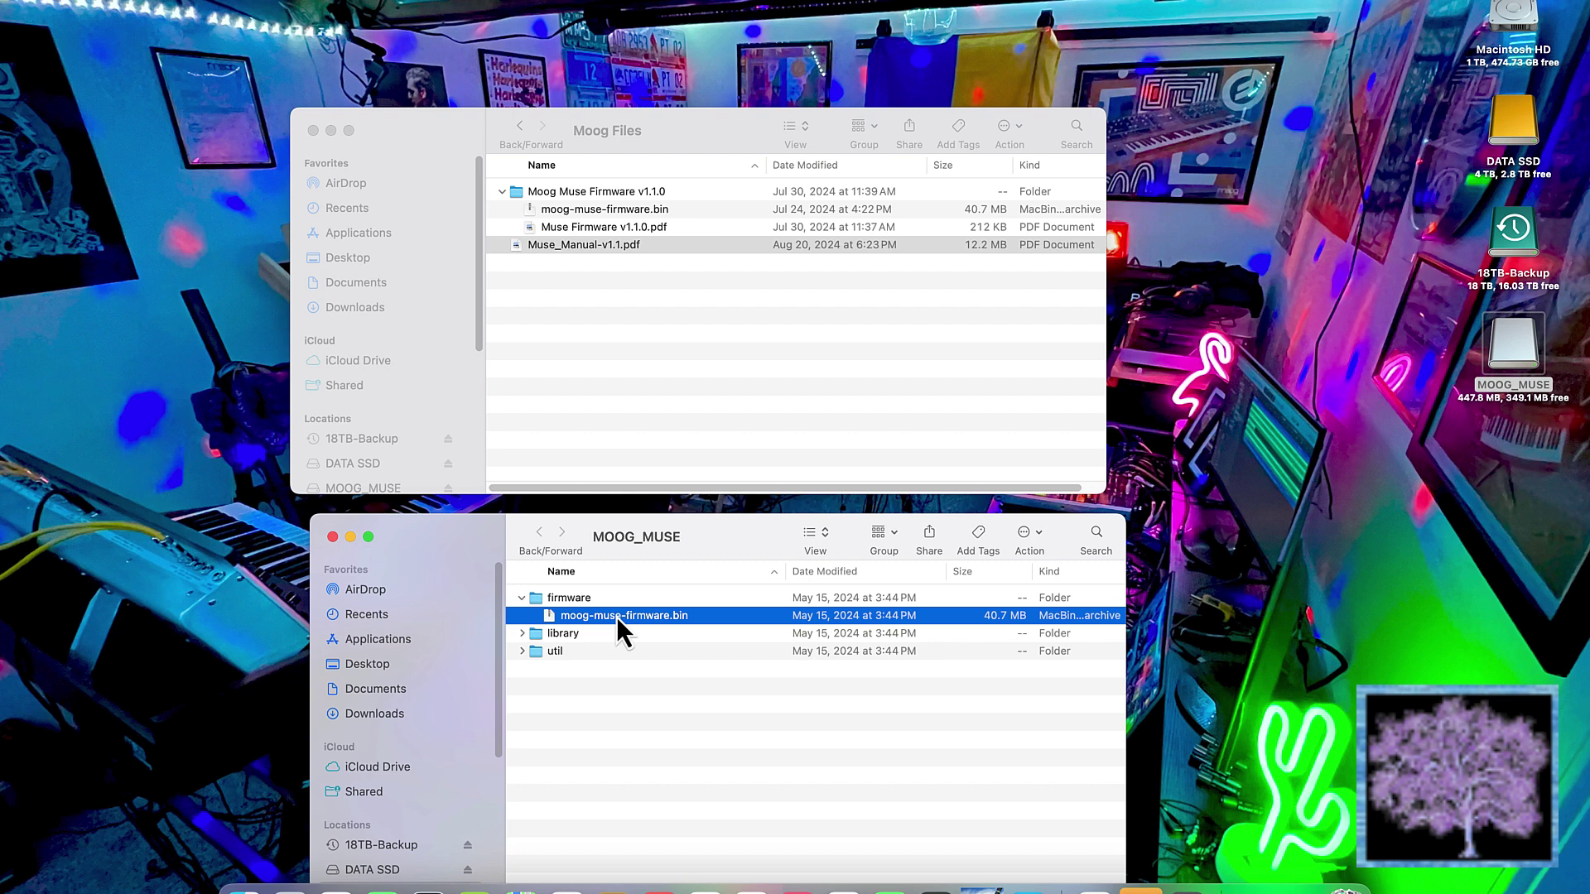
{"action": "left_click_drag", "start_coordinate": [616, 618], "coordinate": [1374, 893]}
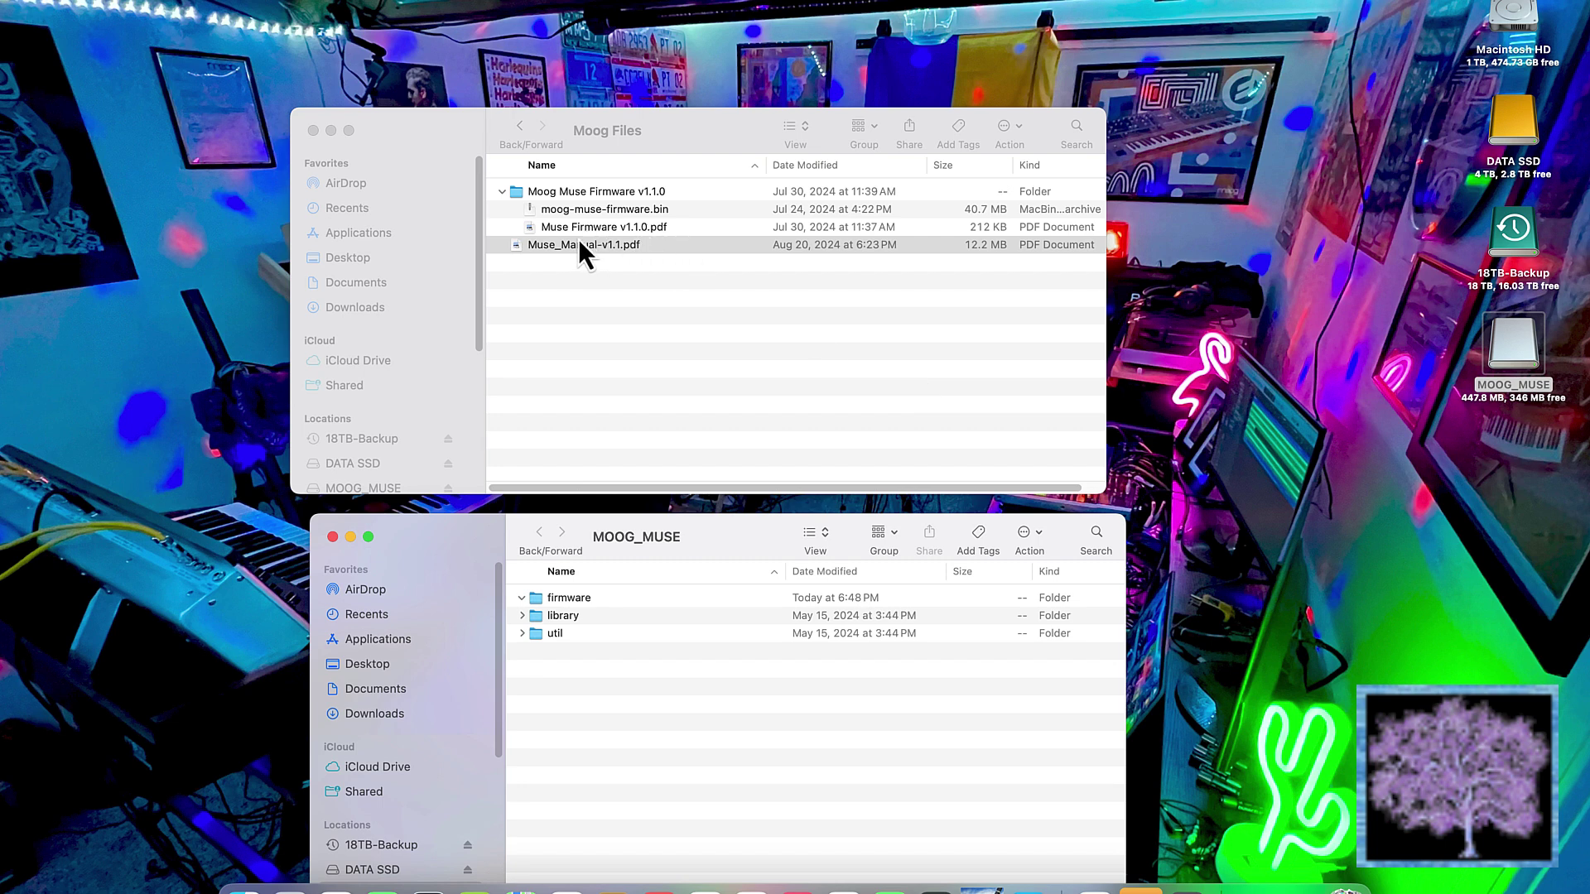
- Copy the new moog-muse-firmware.bin from Moog Files into the firmware folder on MOOG_MUSE and expand that folder
{"action": "left_click", "coordinate": [593, 211]}
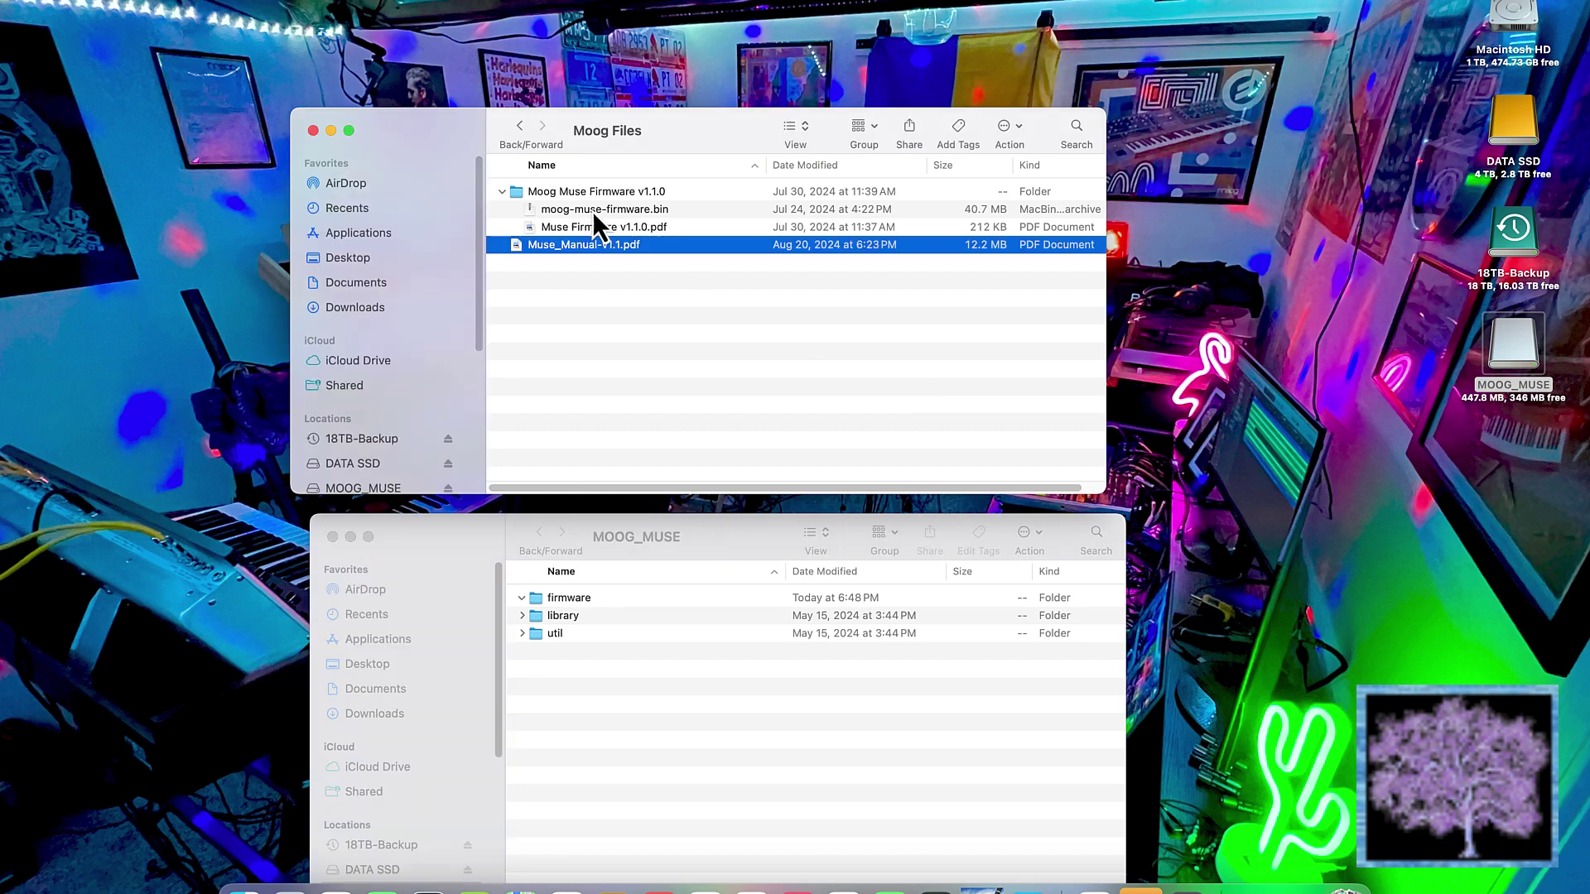
{"action": "left_click", "coordinate": [603, 210]}
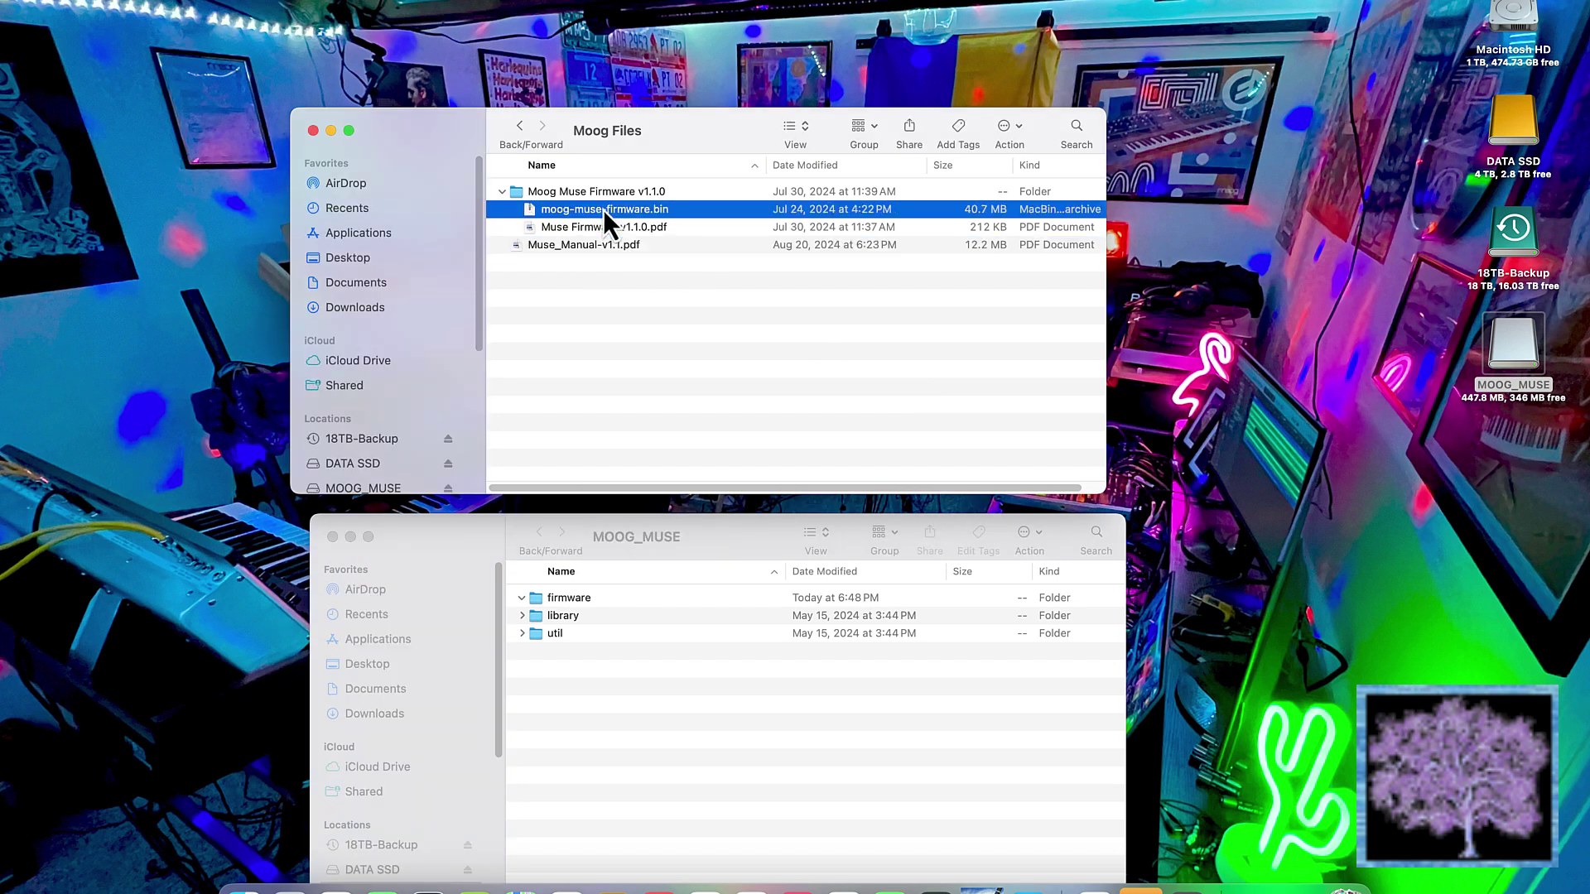
{"action": "left_click_drag", "start_coordinate": [602, 210], "coordinate": [565, 598]}
{"action": "left_click", "coordinate": [523, 581]}
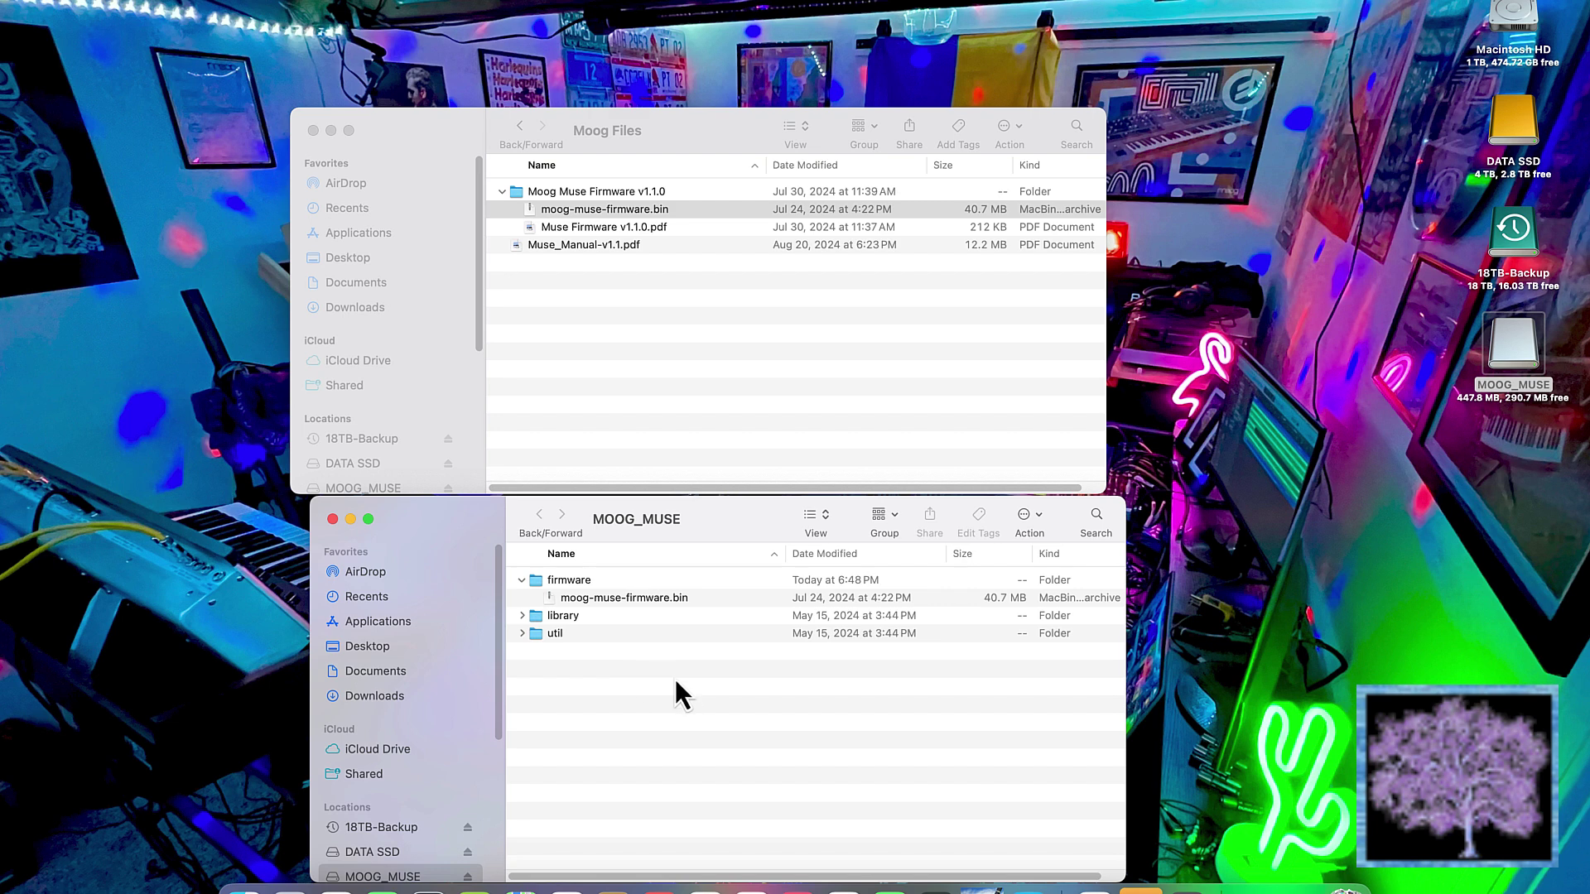
- Eject the MOOG_MUSE drive from the computer
{"action": "right_click", "coordinate": [1507, 349]}
{"action": "key", "text": "super+e"}
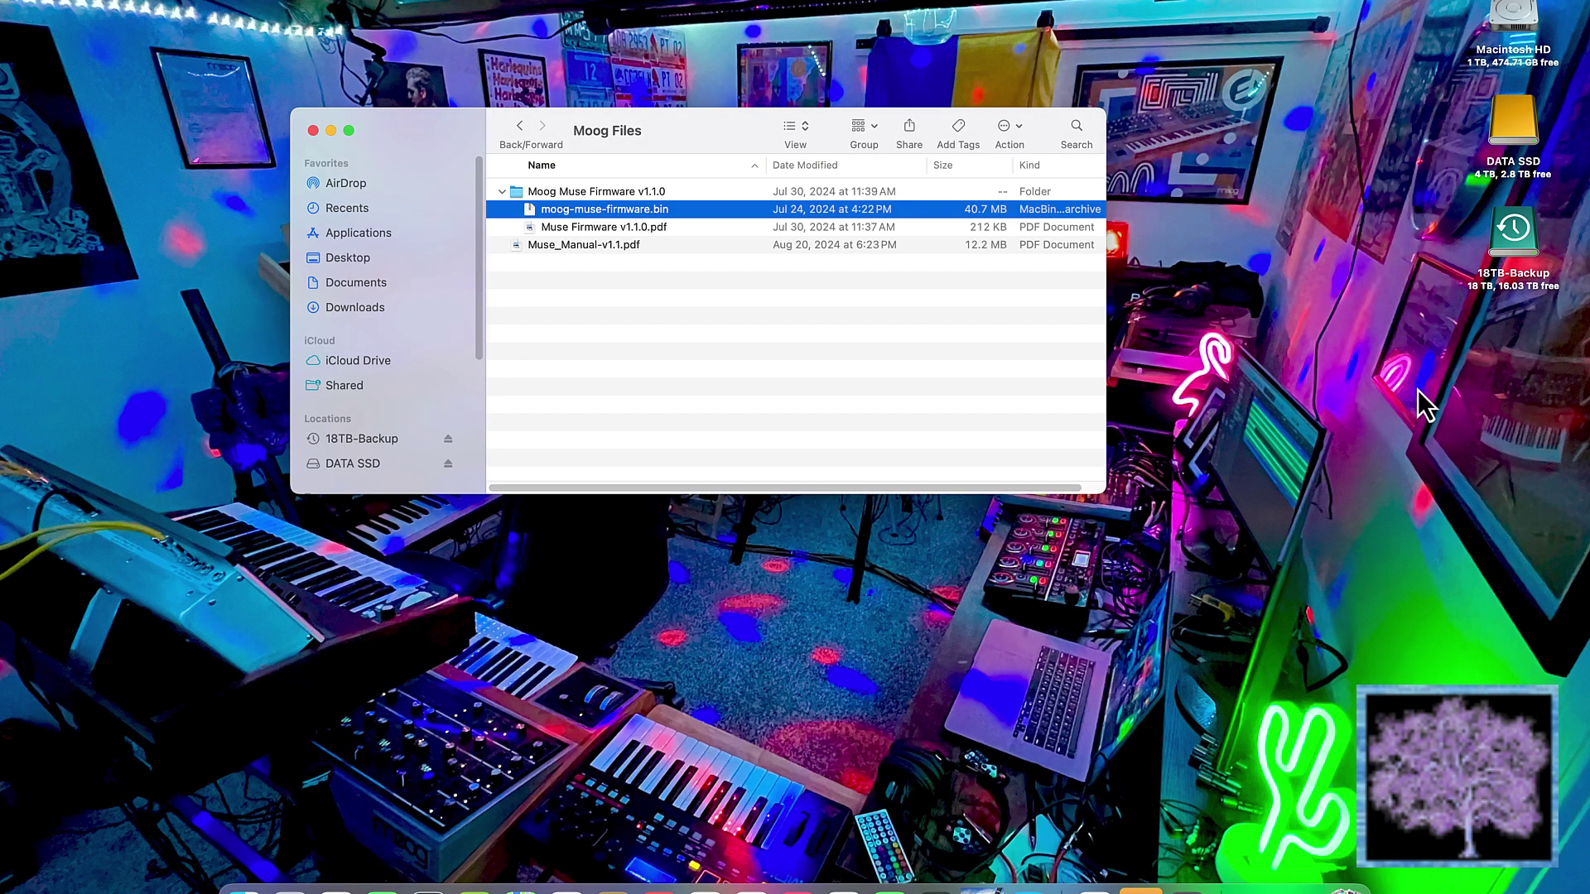